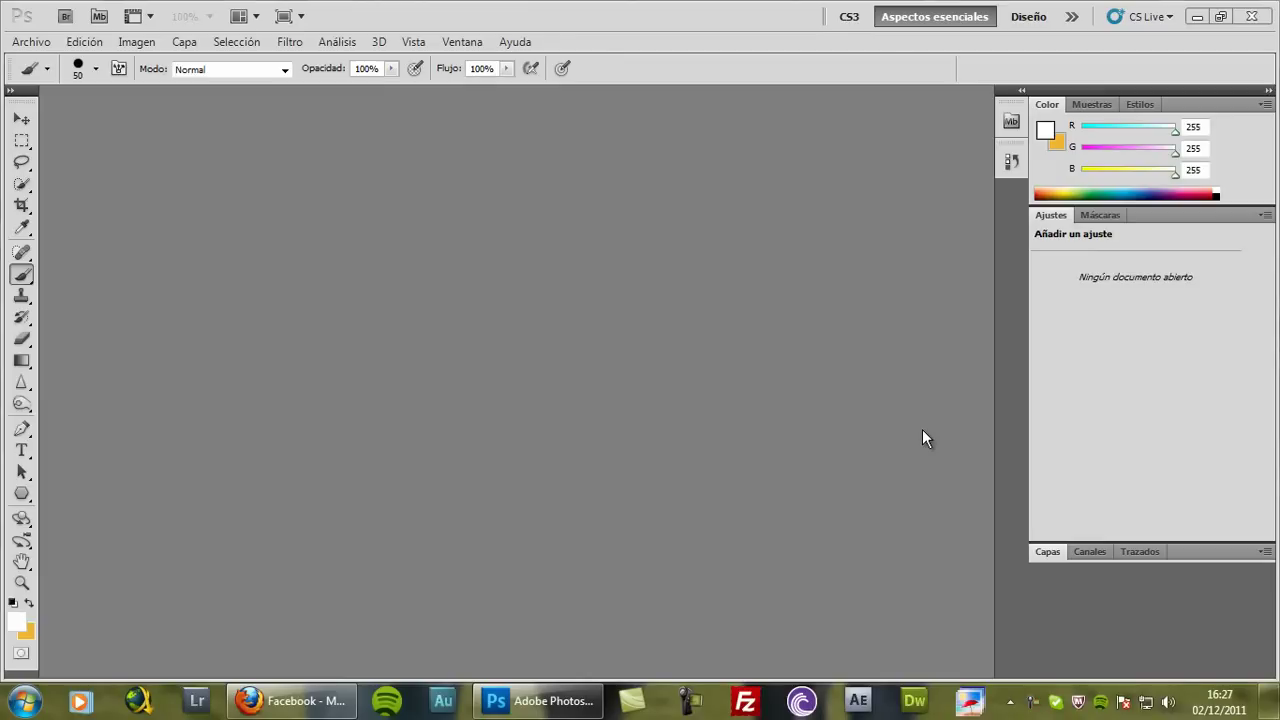
# - Try the Fotografía and Movimiento preset workspaces, then return to Aspectos esenciales
pyautogui.click(1072, 18)
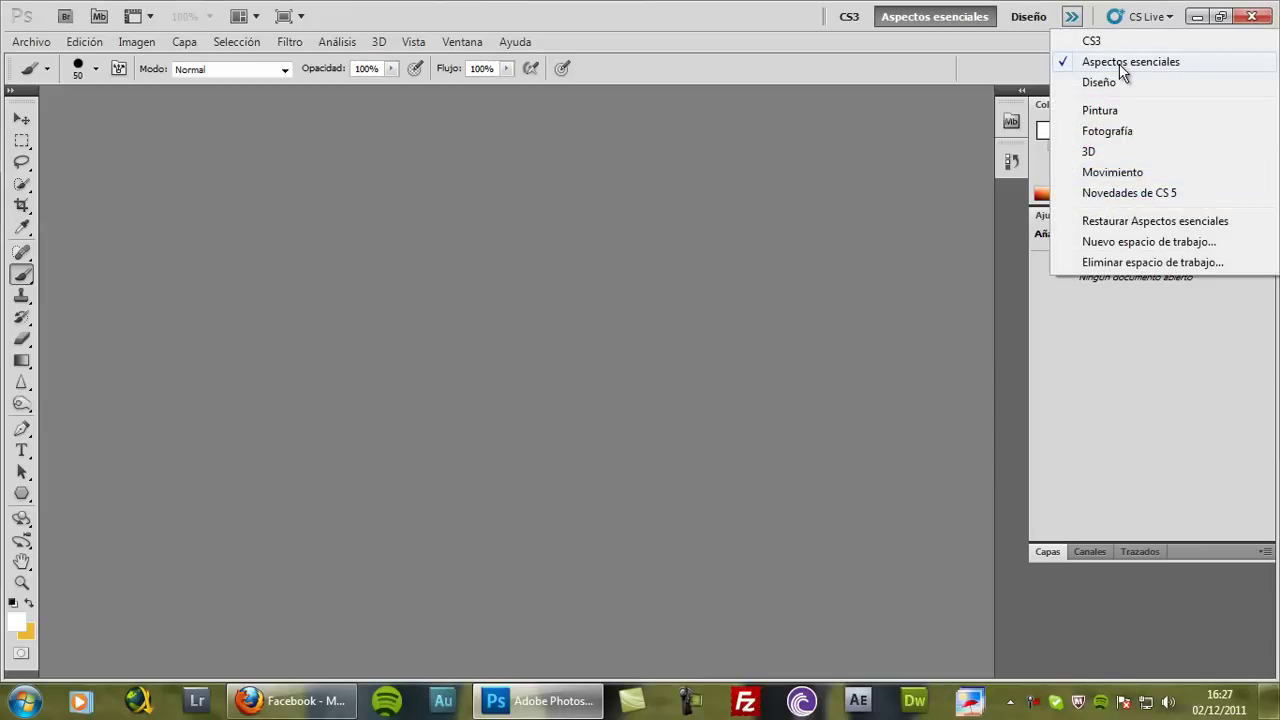
pyautogui.click(1120, 108)
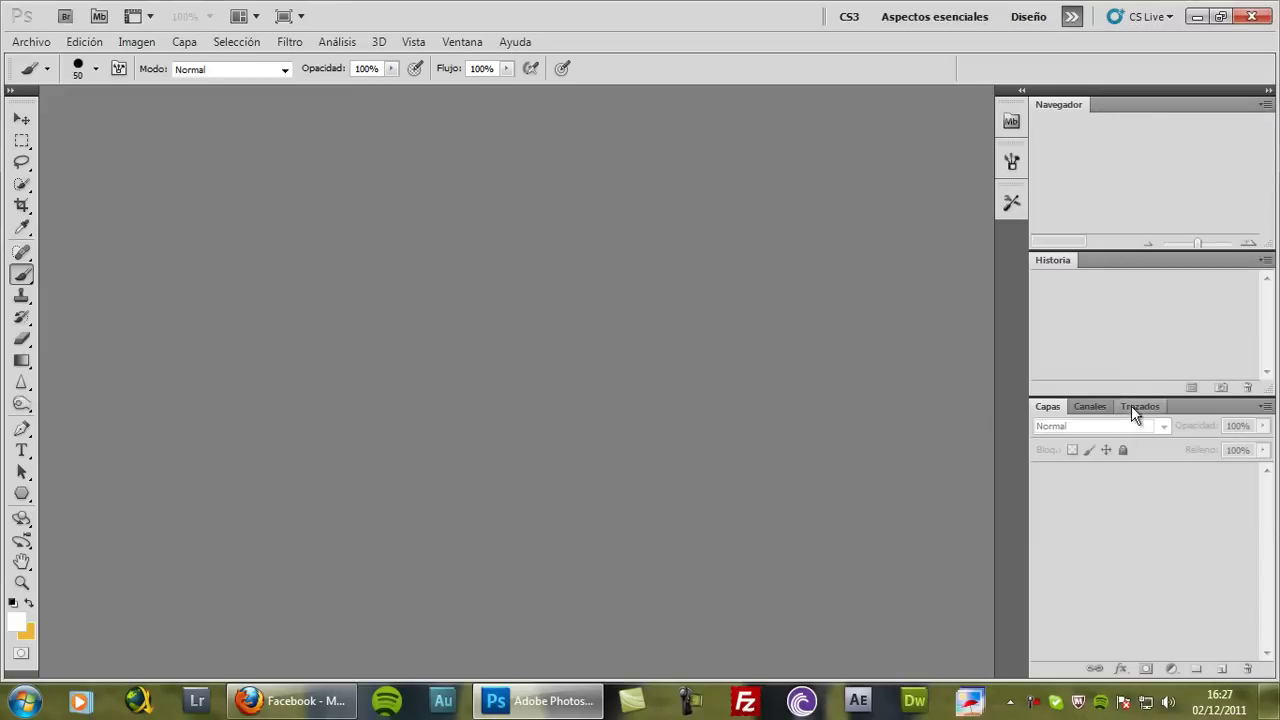
pyautogui.click(1071, 16)
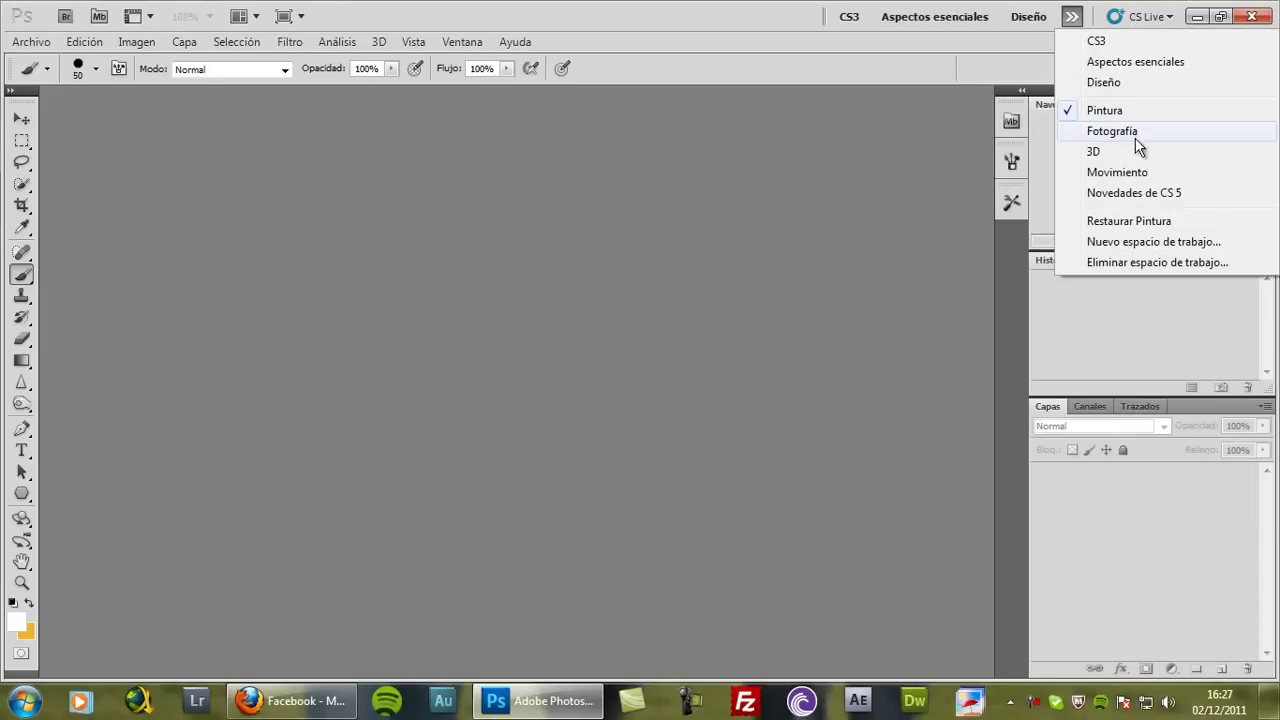
pyautogui.click(1130, 133)
pyautogui.click(1071, 16)
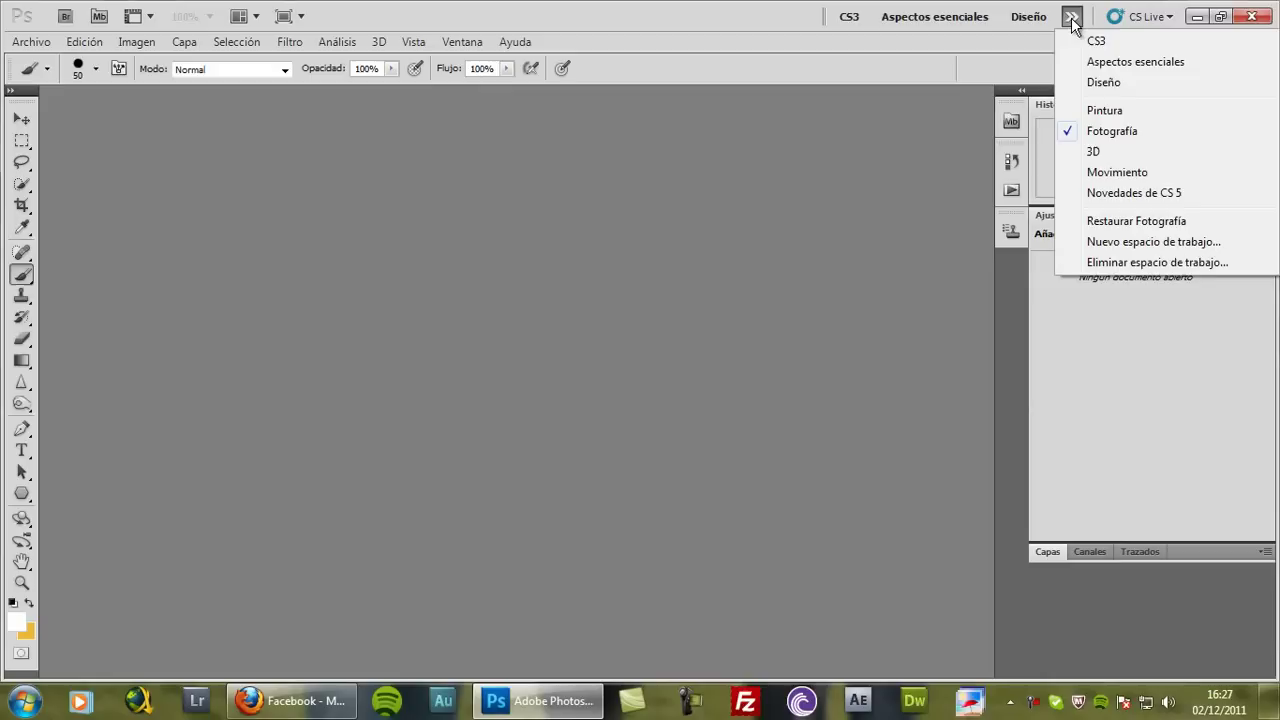
pyautogui.click(1106, 62)
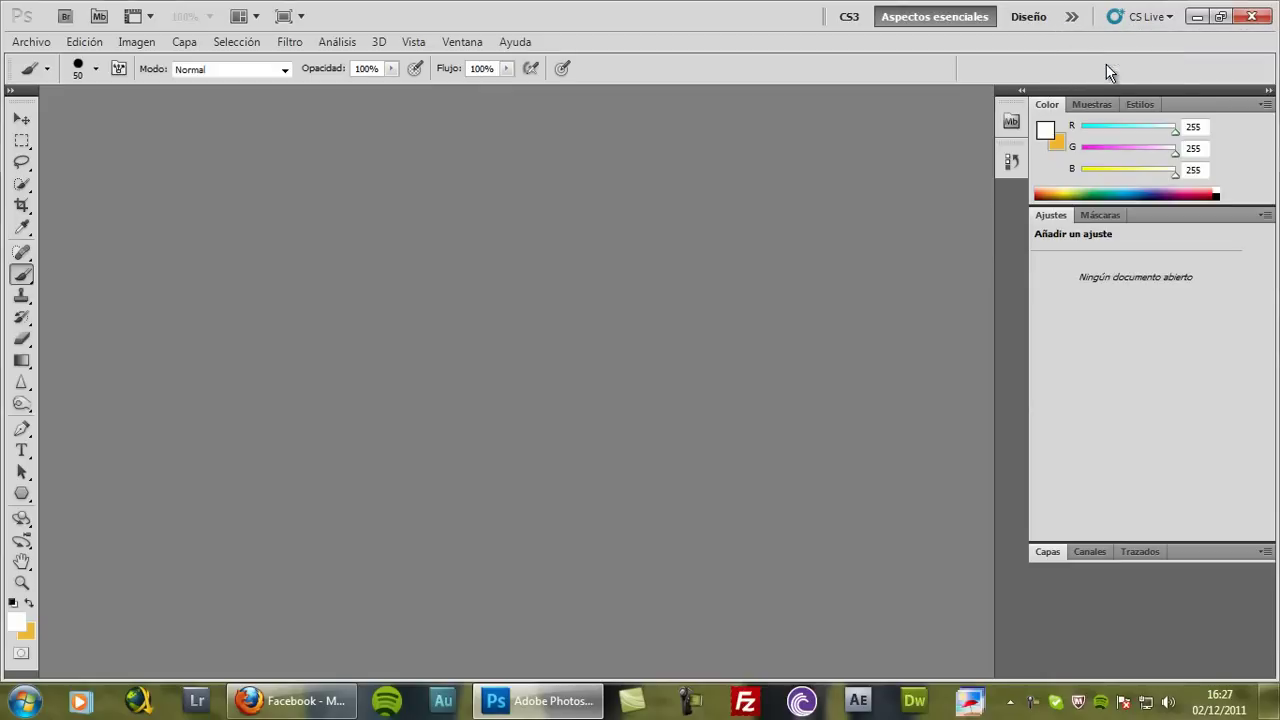
pyautogui.click(1071, 16)
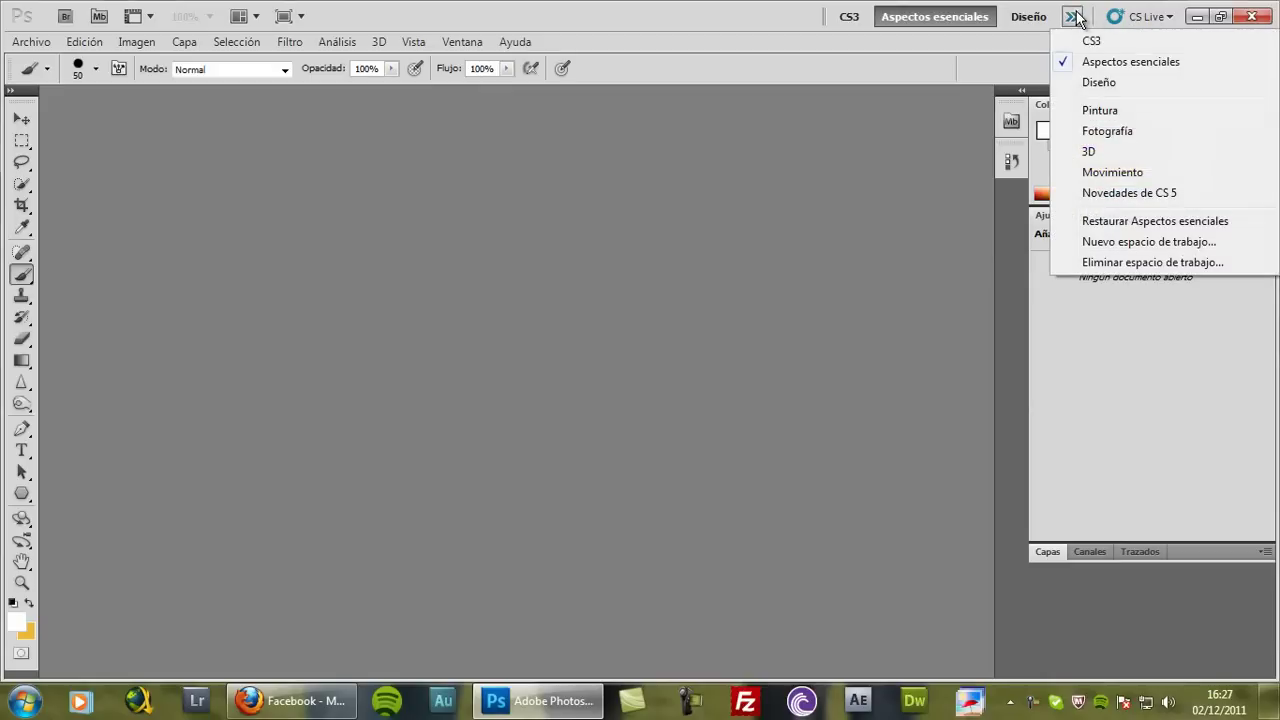
pyautogui.click(1117, 174)
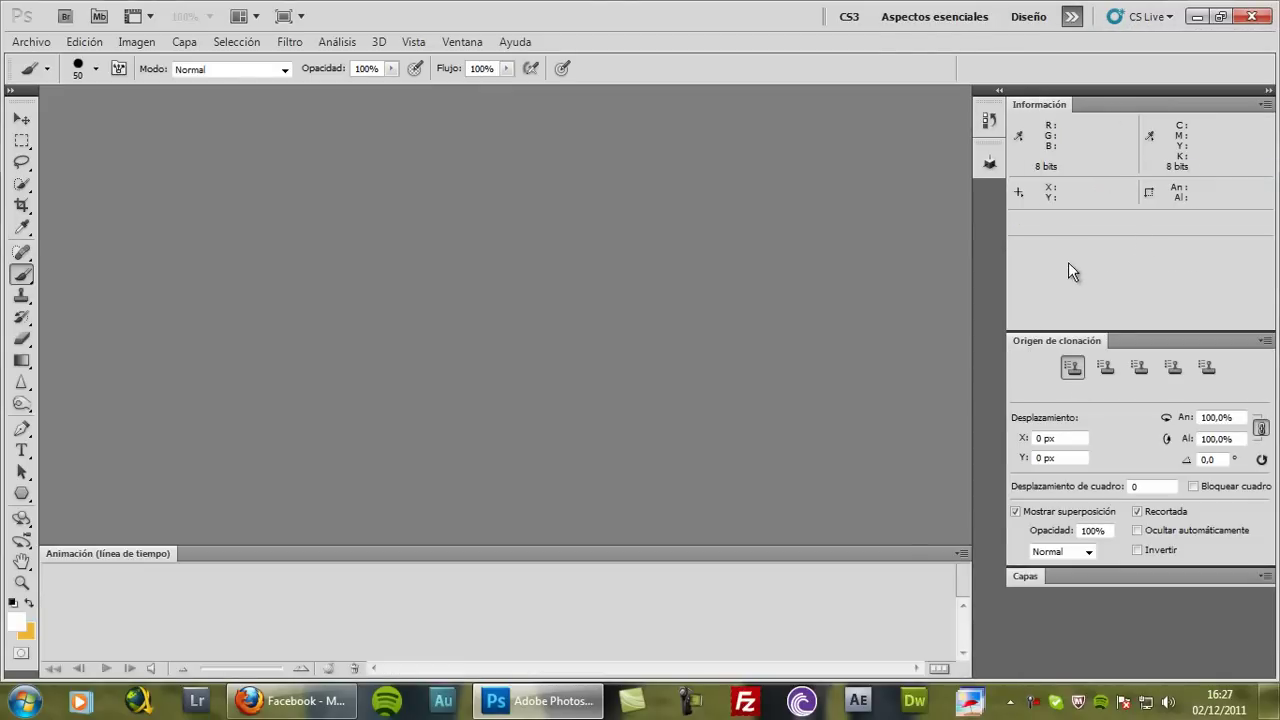
pyautogui.click(1072, 16)
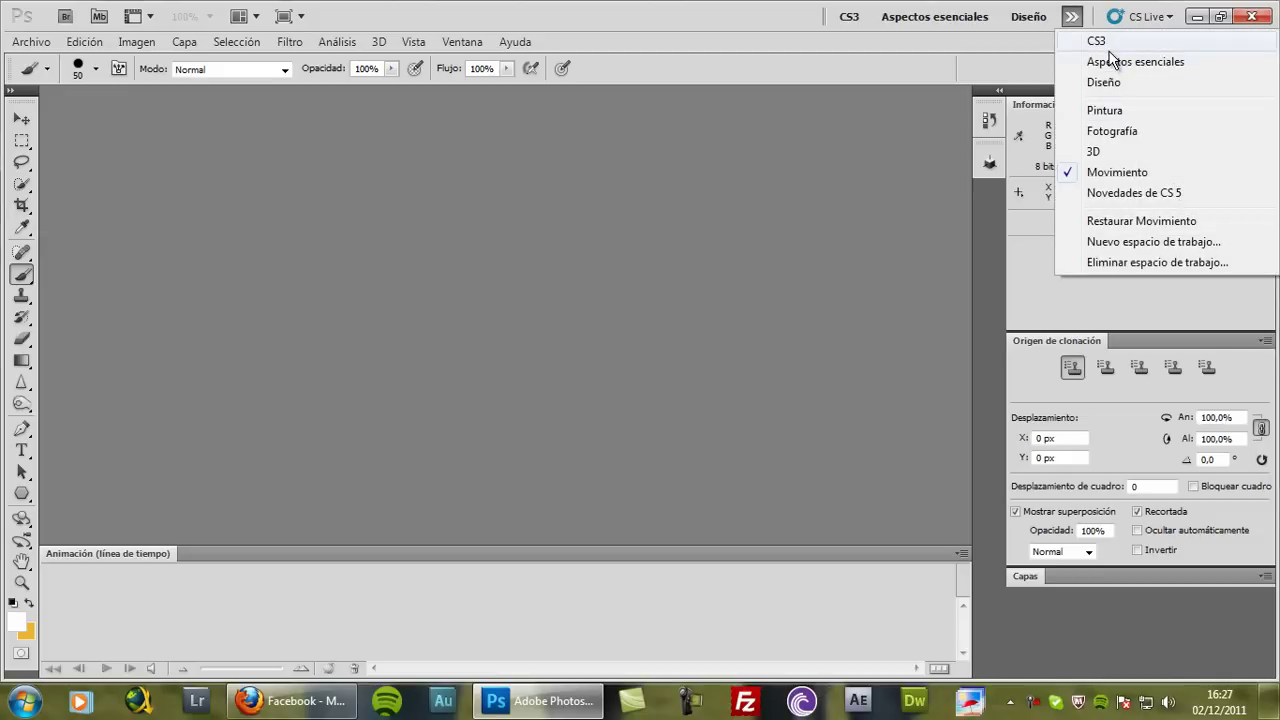
pyautogui.click(1110, 61)
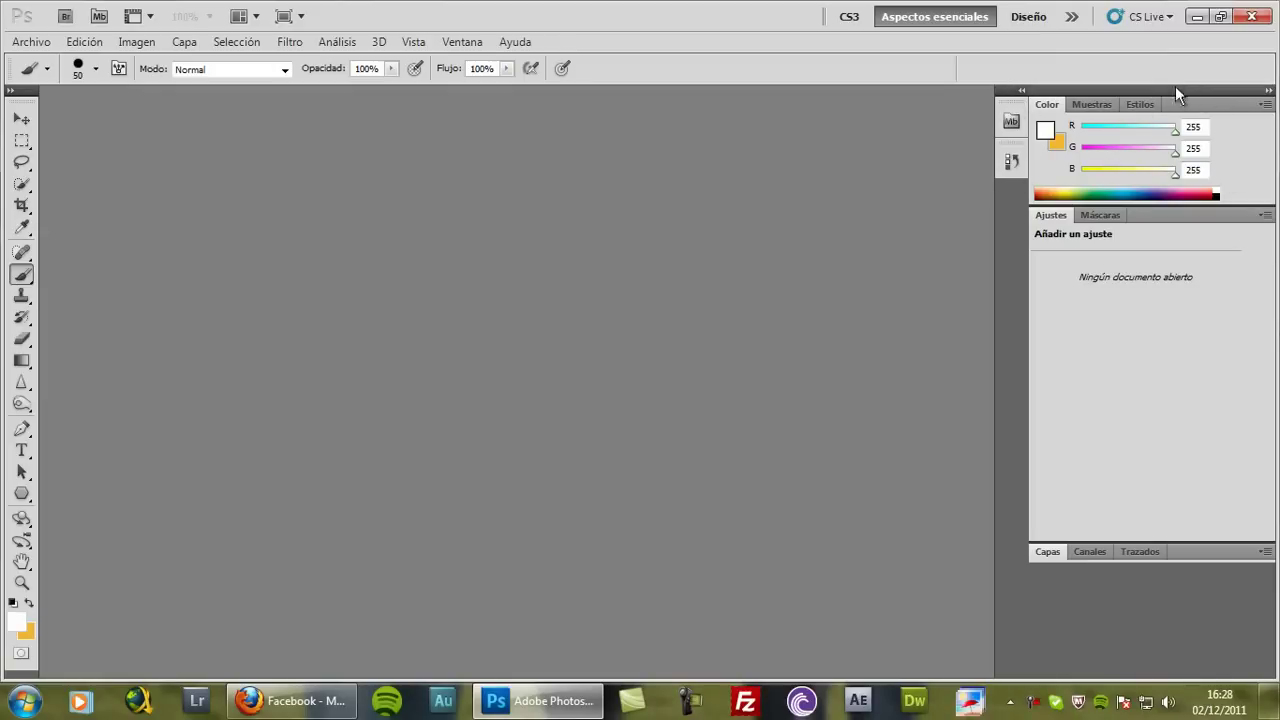
# - Collapse and re-expand the panel dock, then browse the Capas, Máscaras and Ajustes panels
pyautogui.click(1268, 91)
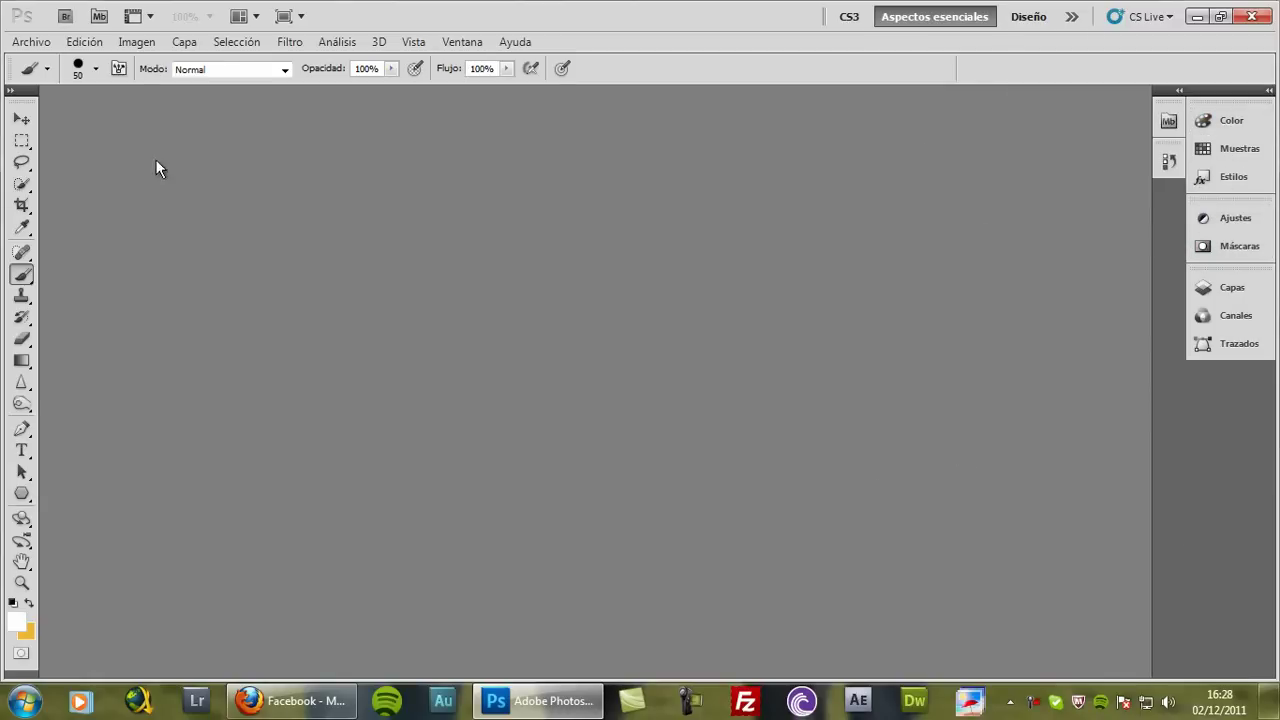
pyautogui.click(1268, 92)
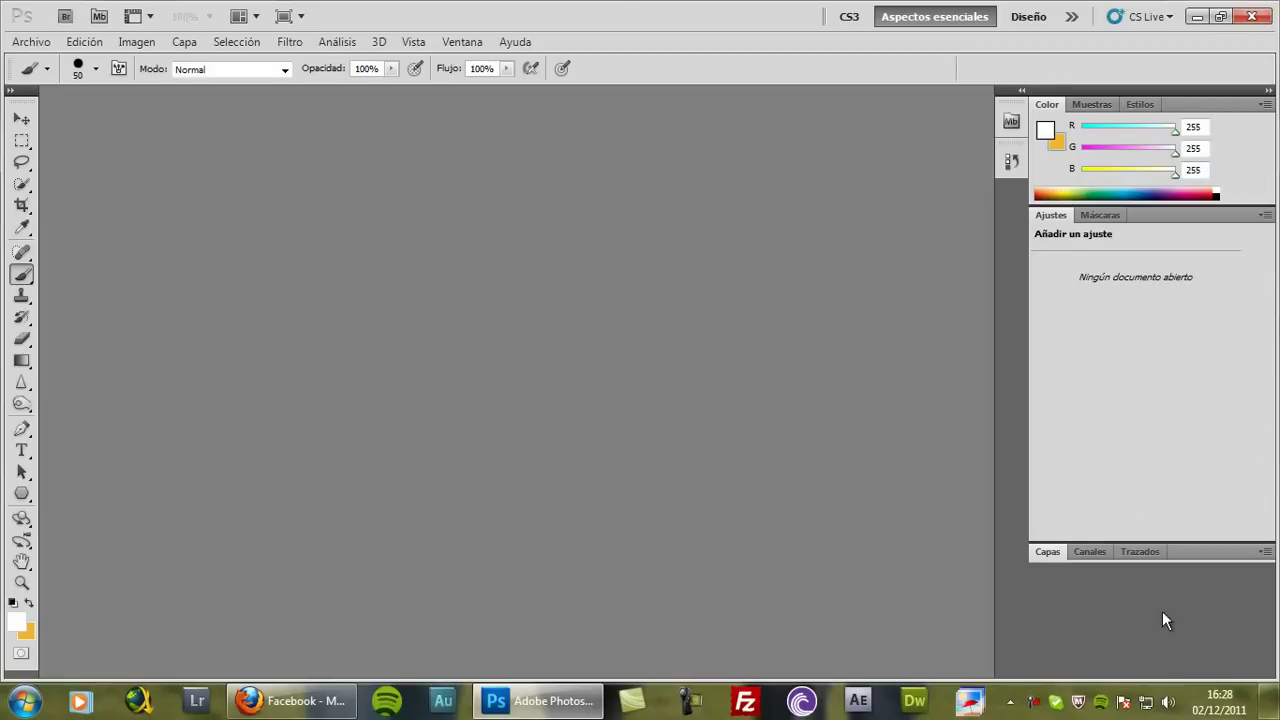
pyautogui.click(1072, 551)
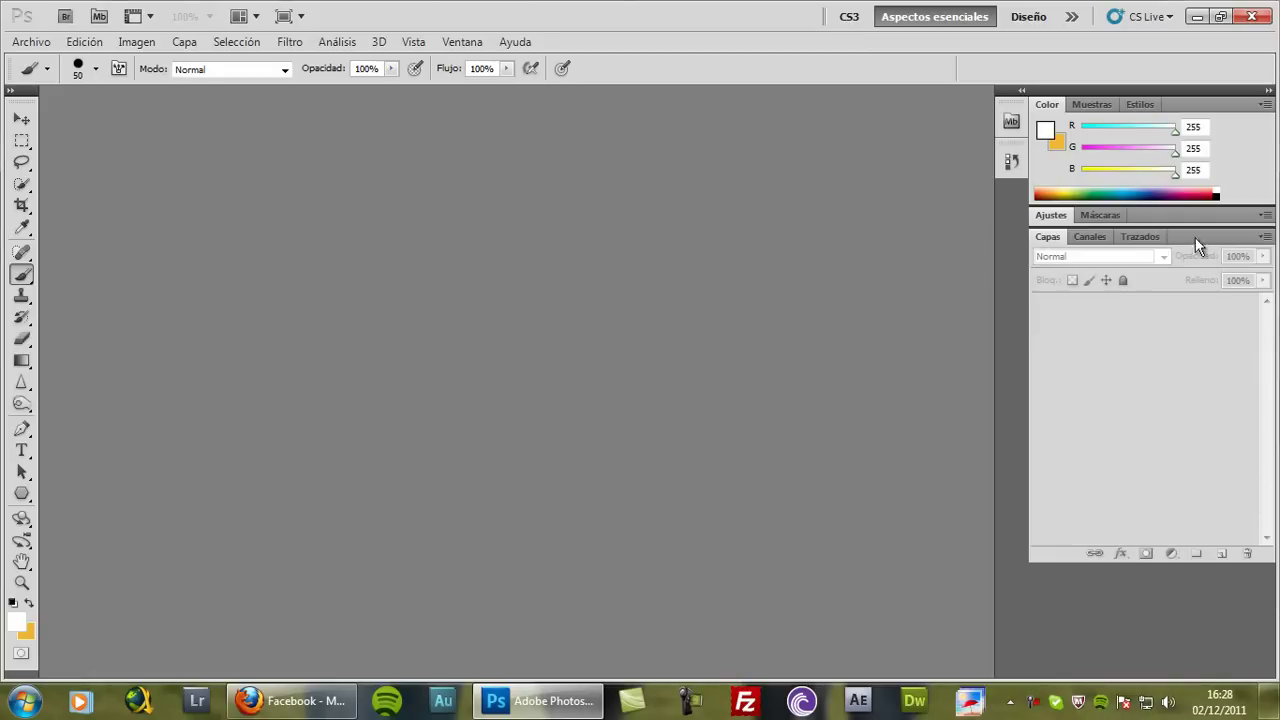
pyautogui.click(1100, 215)
pyautogui.click(1053, 216)
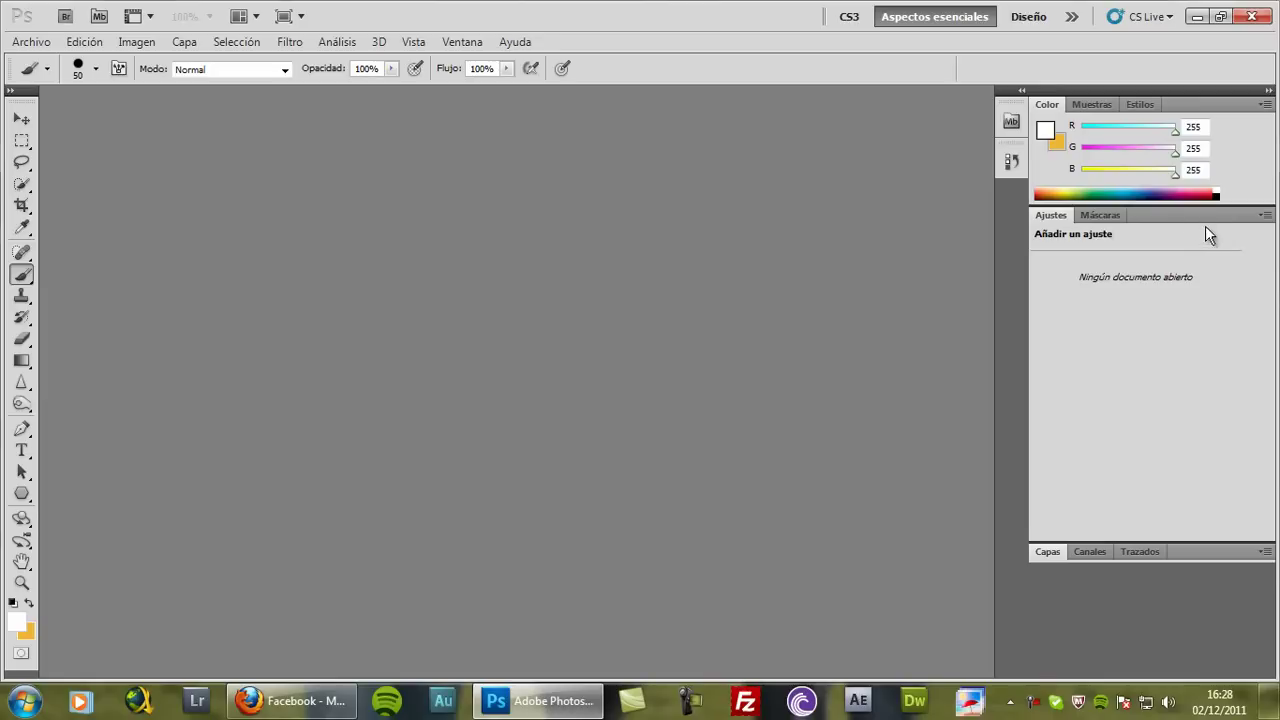
# - Float Ajustes, dock Máscaras with Capas and Canales with Color, then close Ajustes
pyautogui.moveTo(1201, 214); pyautogui.dragTo(831, 209)
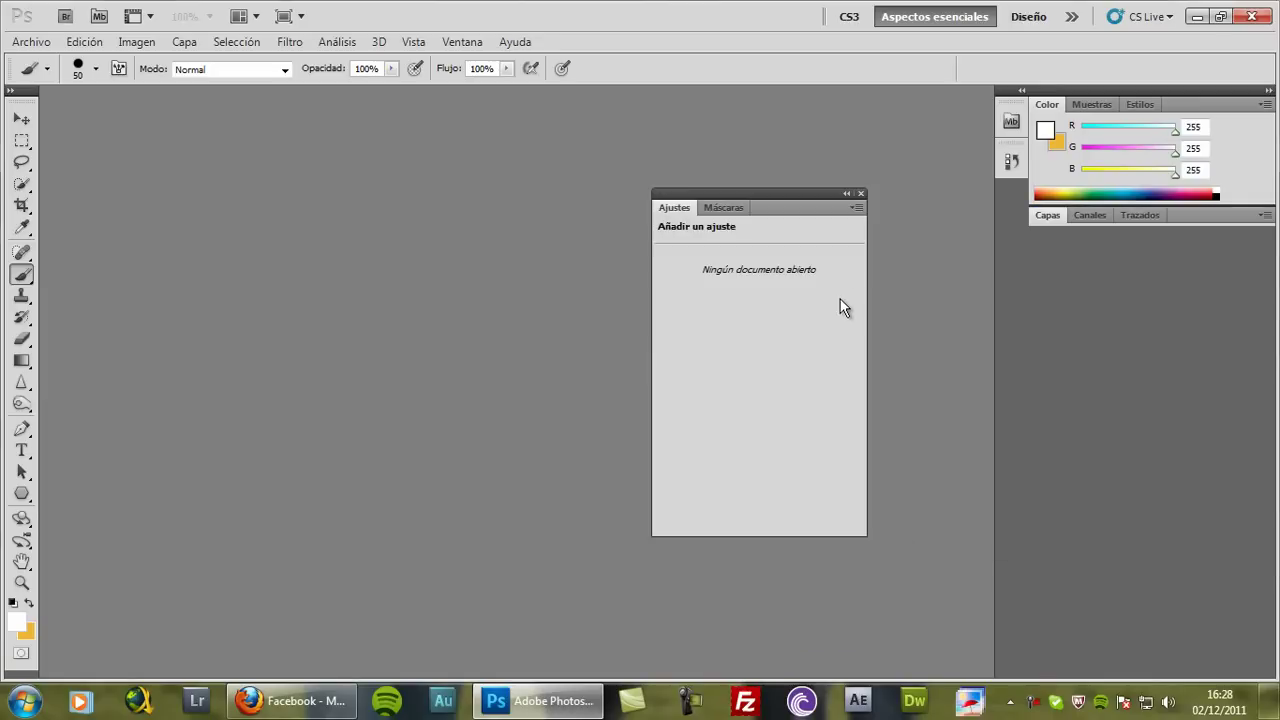
pyautogui.click(1078, 219)
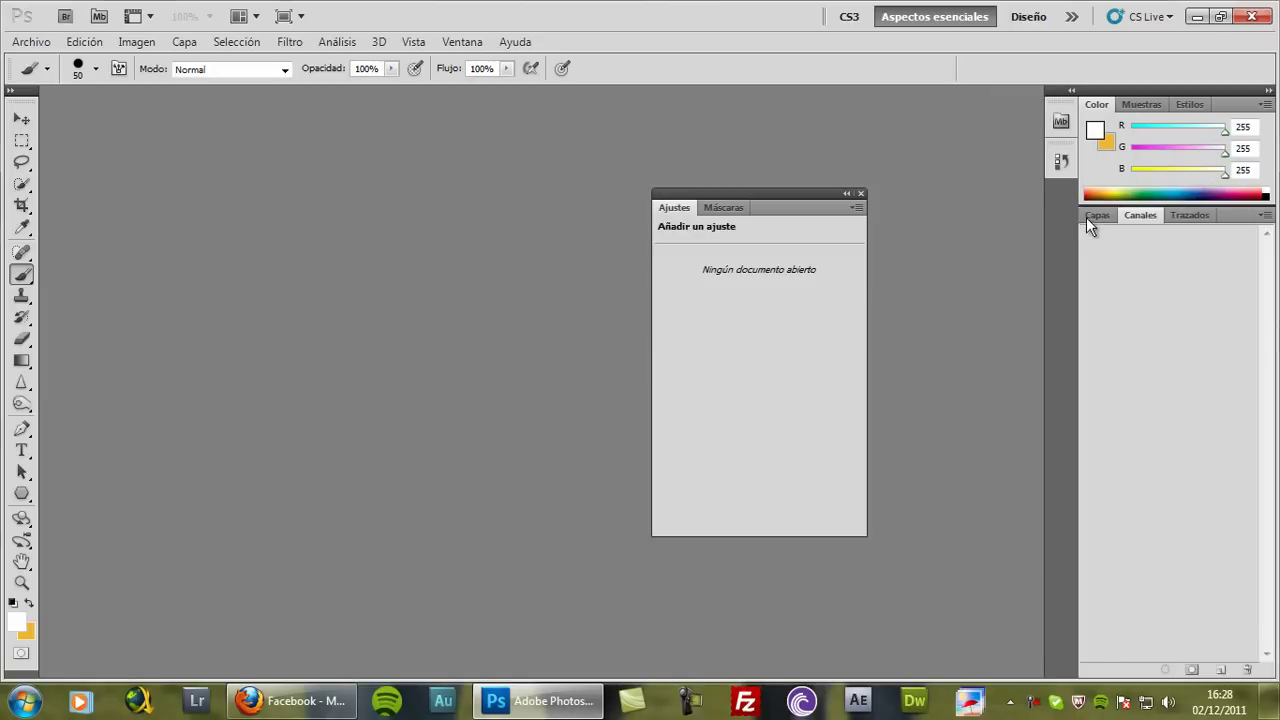
pyautogui.click(726, 208)
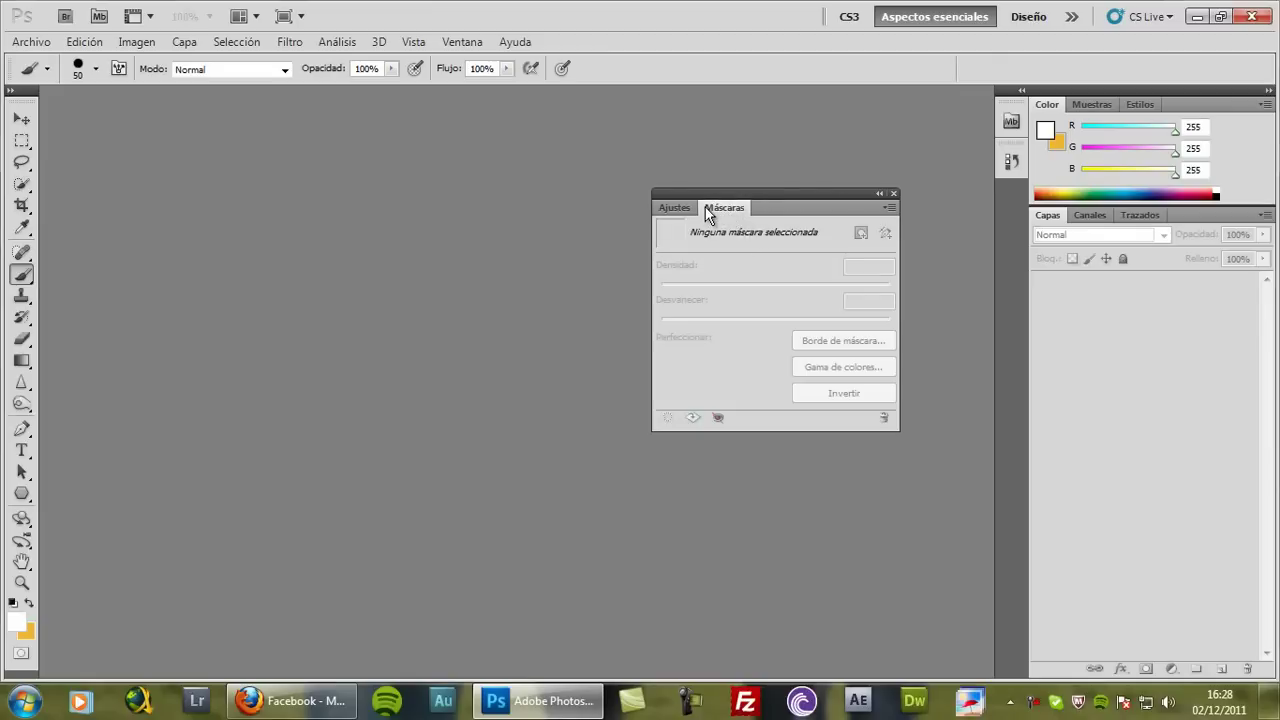
pyautogui.moveTo(705, 206); pyautogui.dragTo(1178, 213)
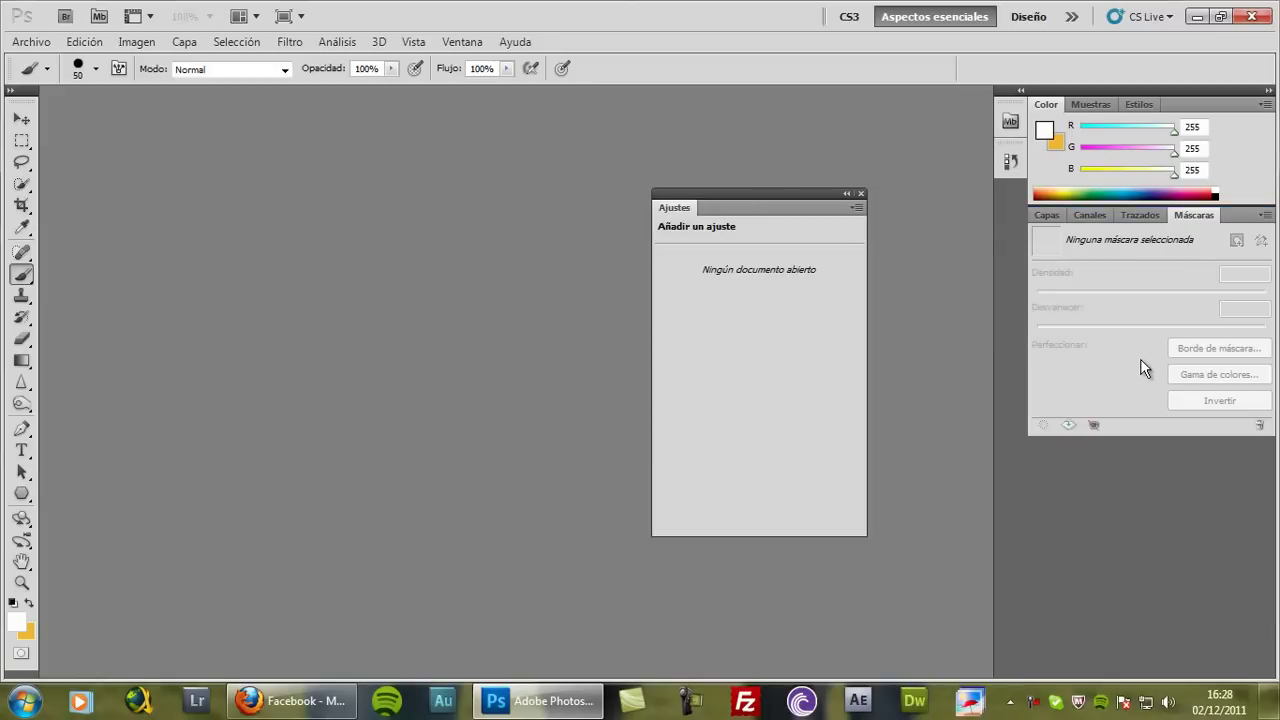
pyautogui.moveTo(1121, 222)
pyautogui.mouseDown()
pyautogui.moveTo(1061, 222)
pyautogui.moveTo(1078, 160)
pyautogui.mouseUp()
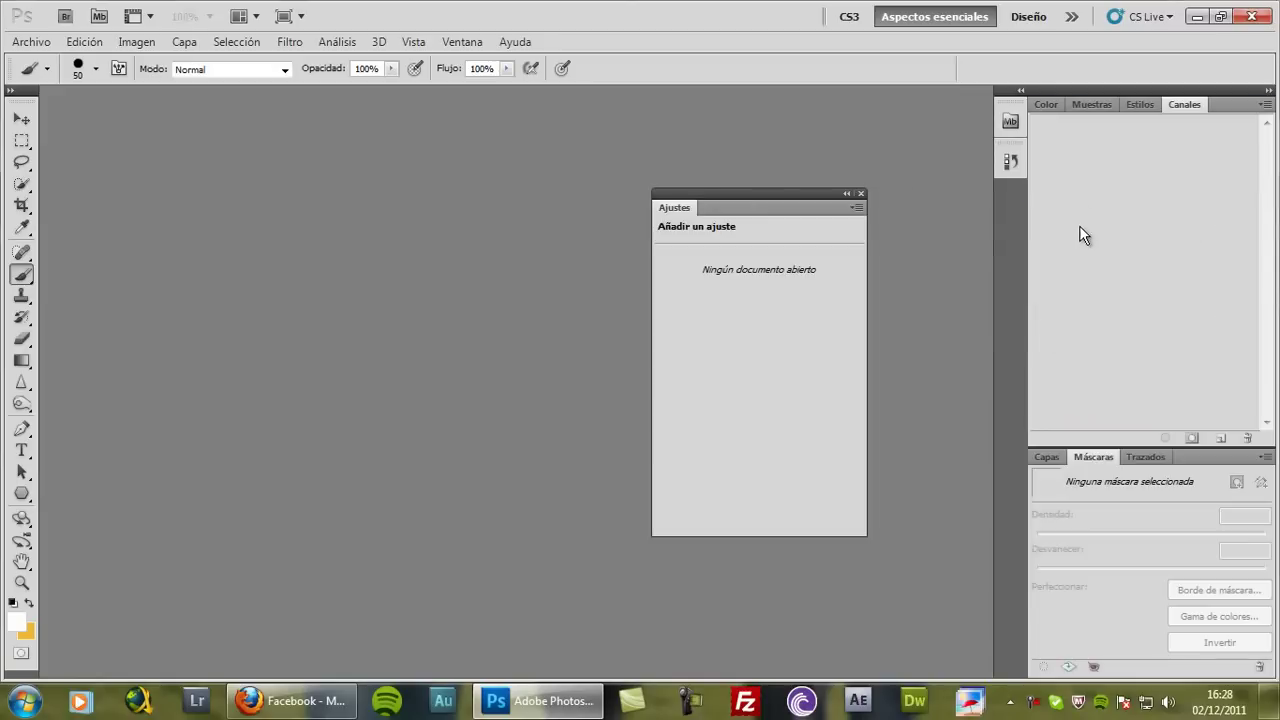
pyautogui.click(1047, 106)
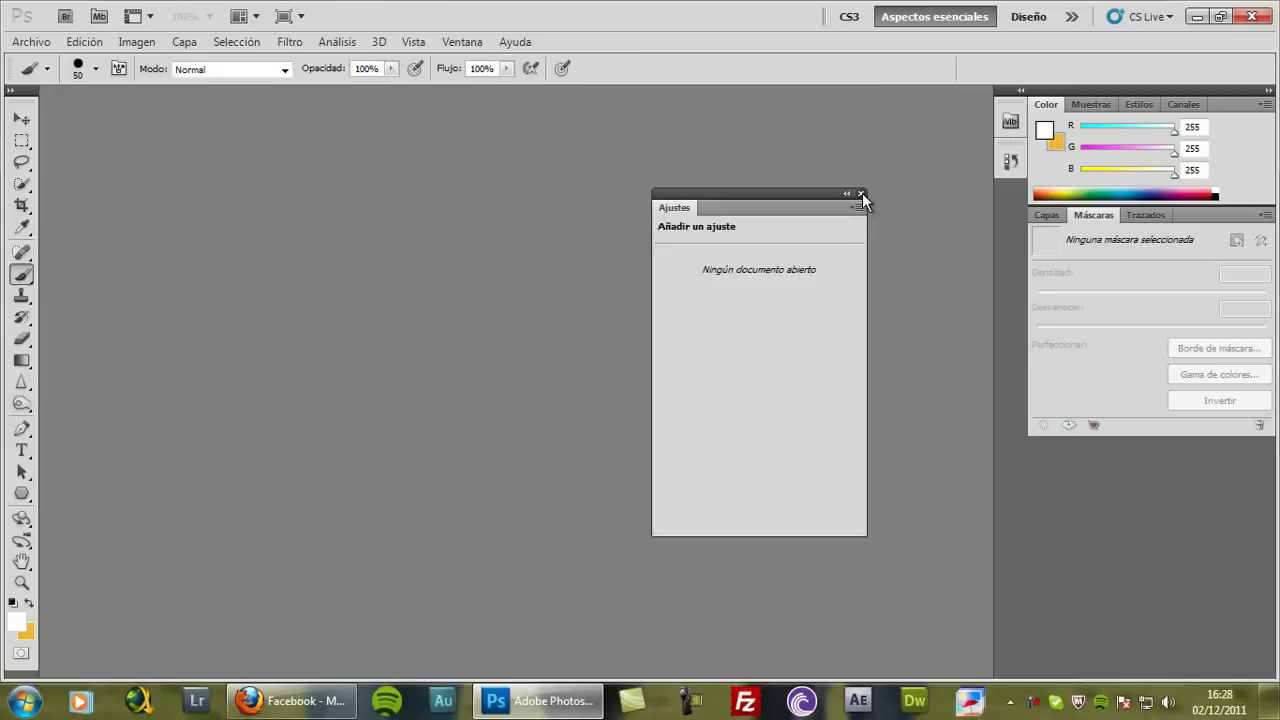
pyautogui.click(861, 193)
pyautogui.click(1071, 16)
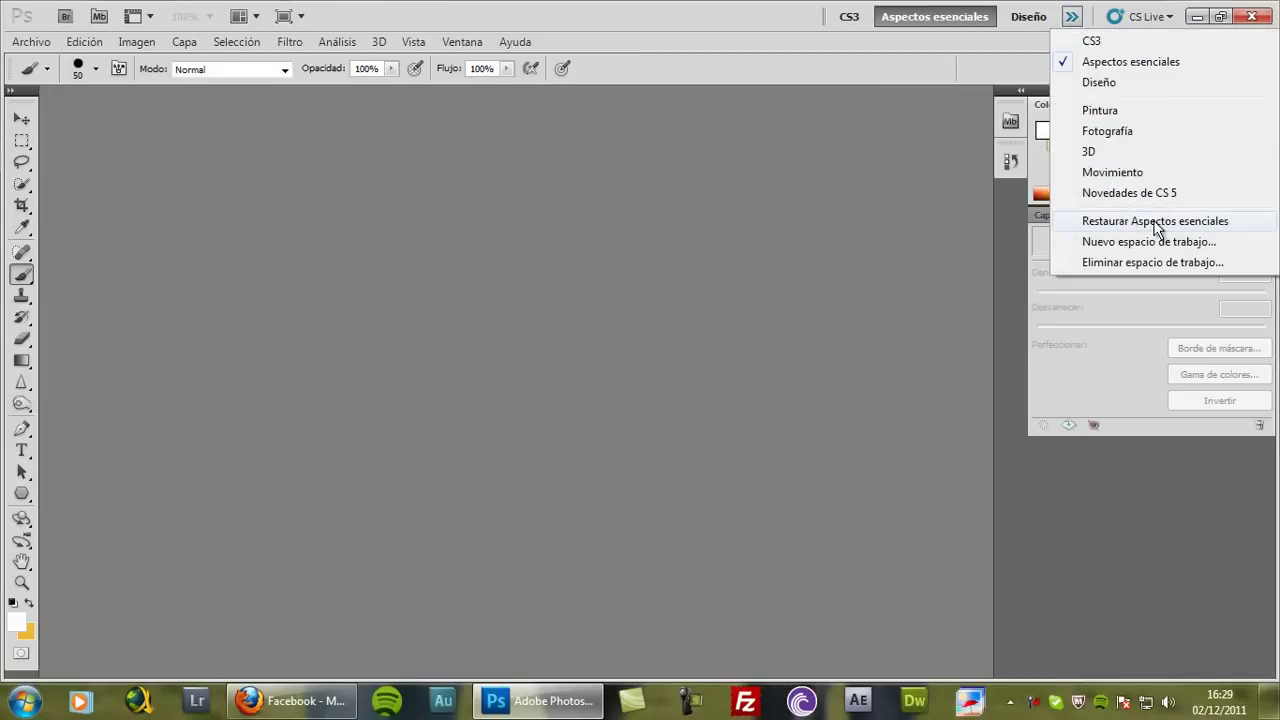
# - Restore Aspectos esenciales, regrouping Ajustes with Máscaras and Capas with Canales and Trazados
pyautogui.click(1120, 220)
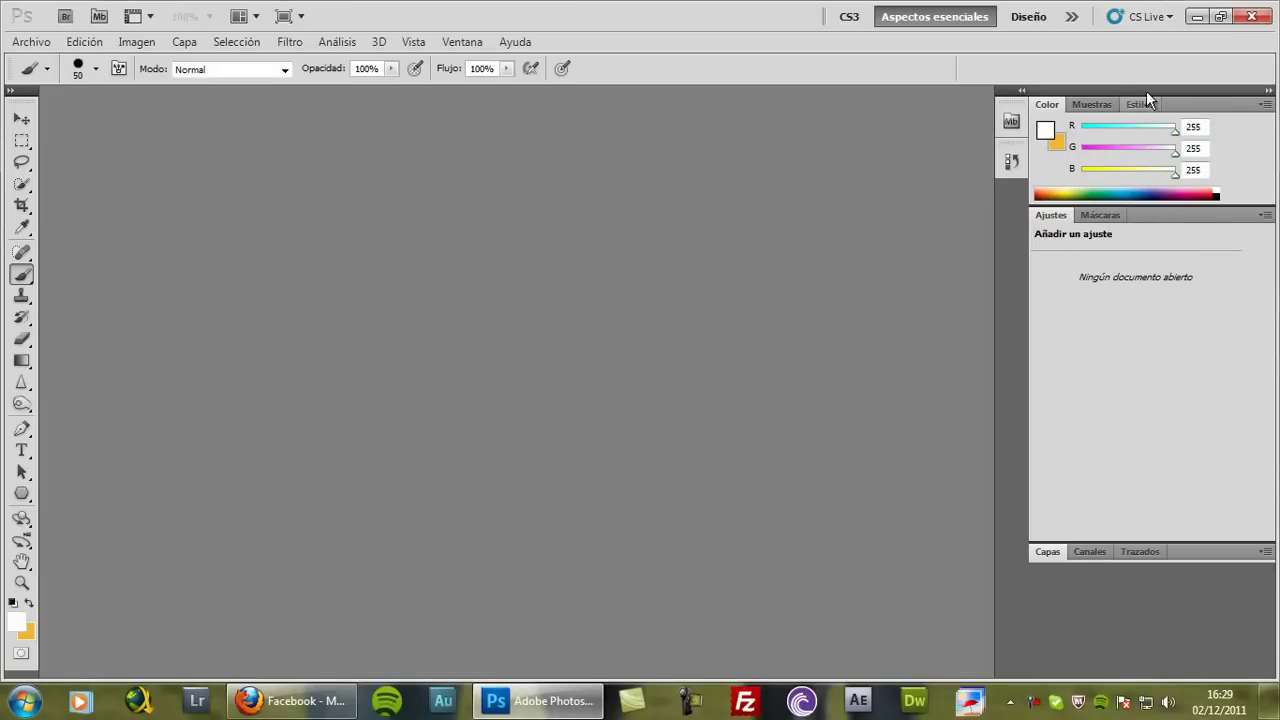
pyautogui.click(1071, 16)
pyautogui.click(965, 135)
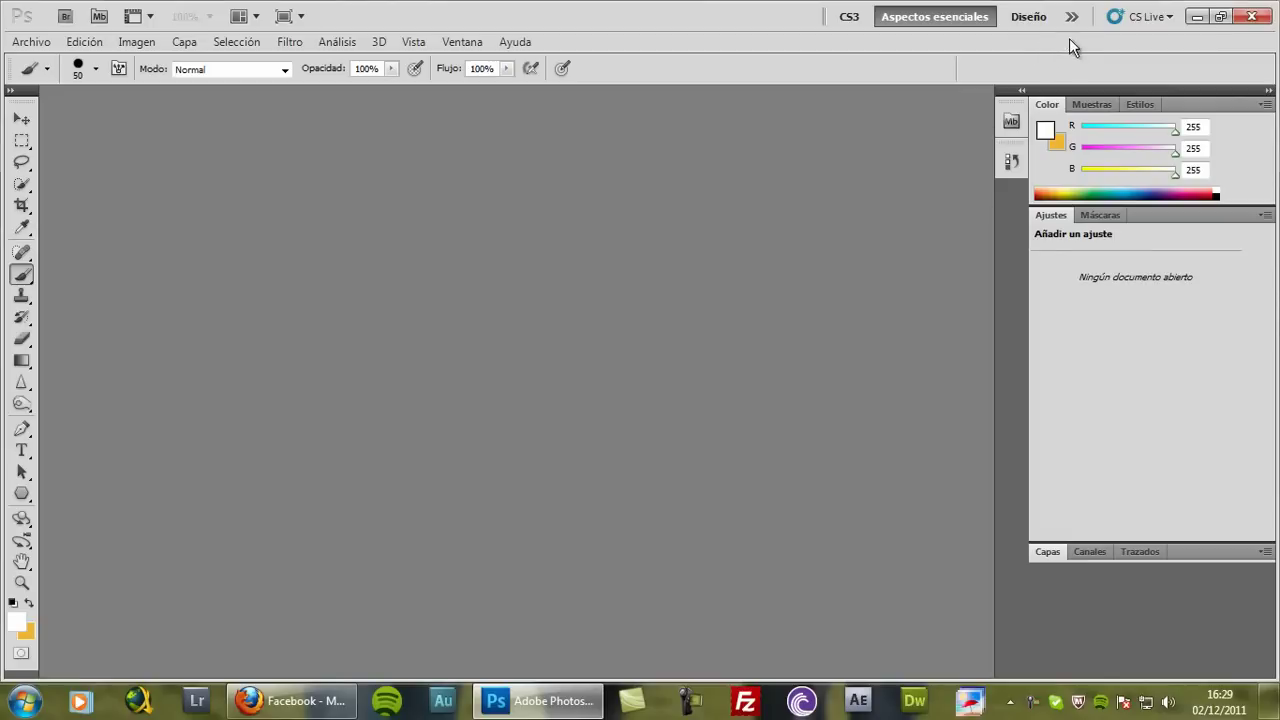
pyautogui.click(1071, 16)
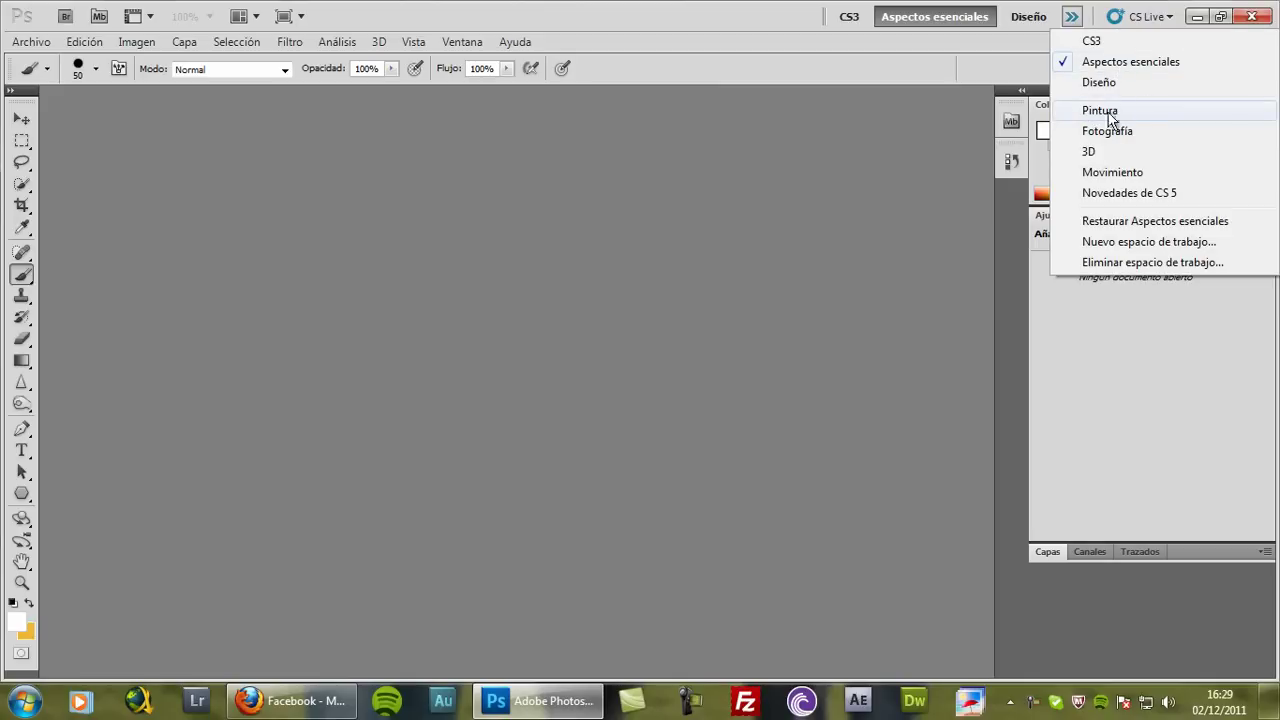
# - Switch to the Pintura workspace and restore its default layout
pyautogui.click(1112, 112)
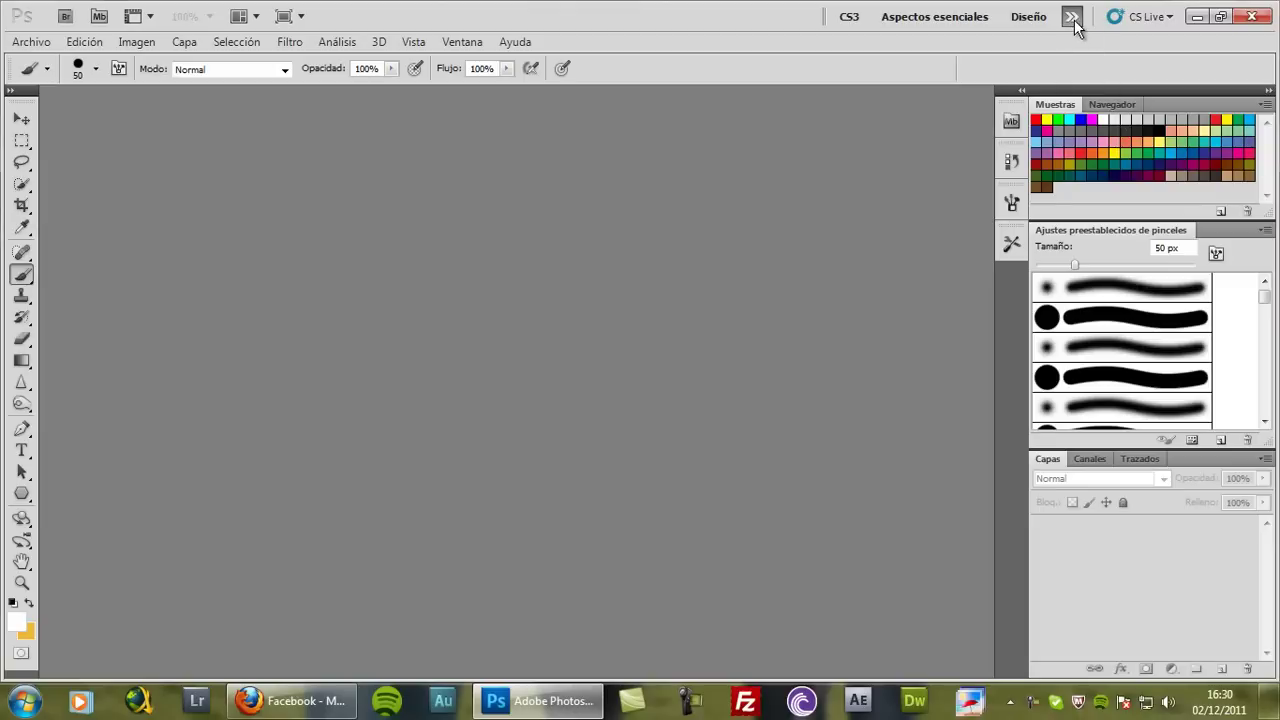
pyautogui.click(1072, 17)
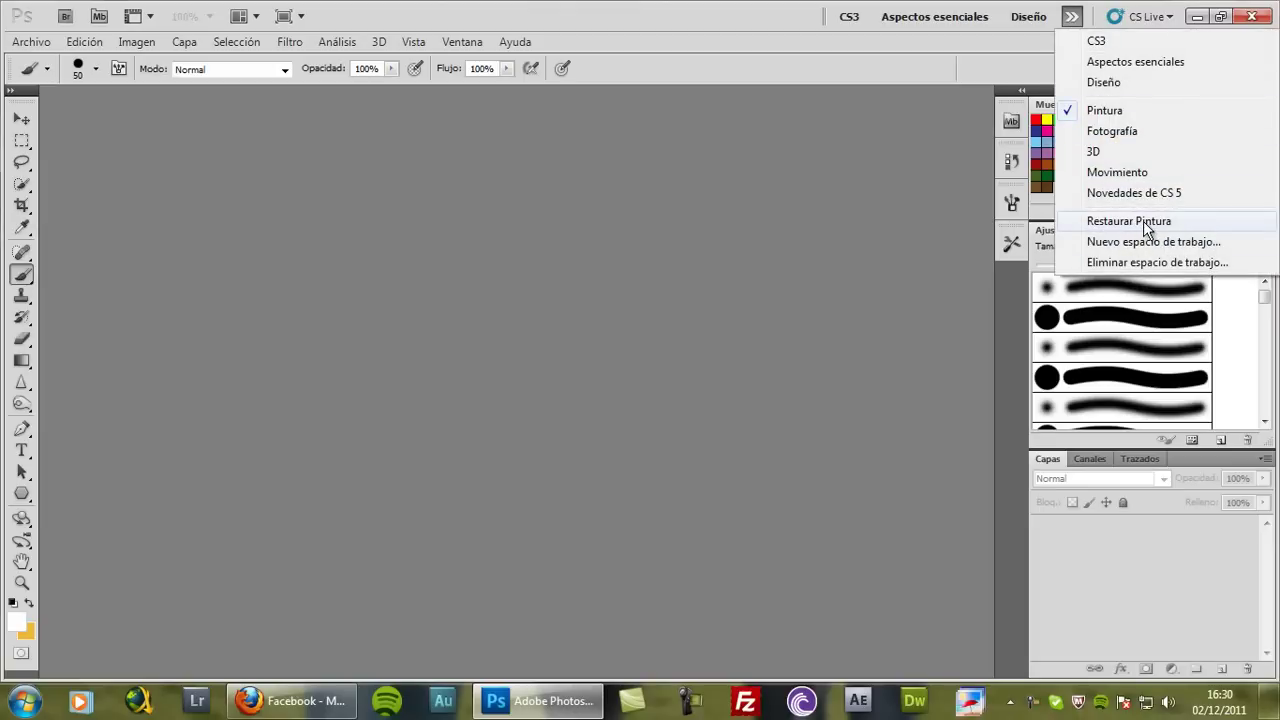
pyautogui.click(1143, 223)
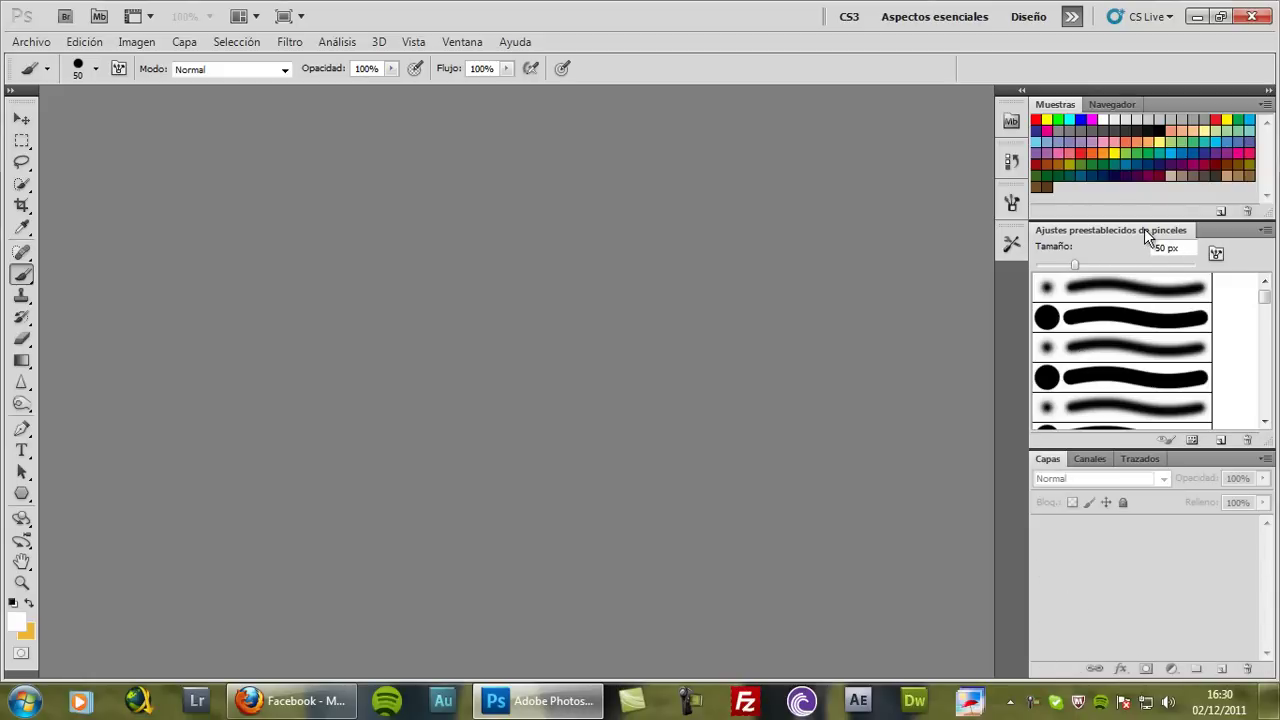
# - Close the Pinceles preestablecidos and Muestras panels, leaving Navegador above Capas
pyautogui.click(1266, 230)
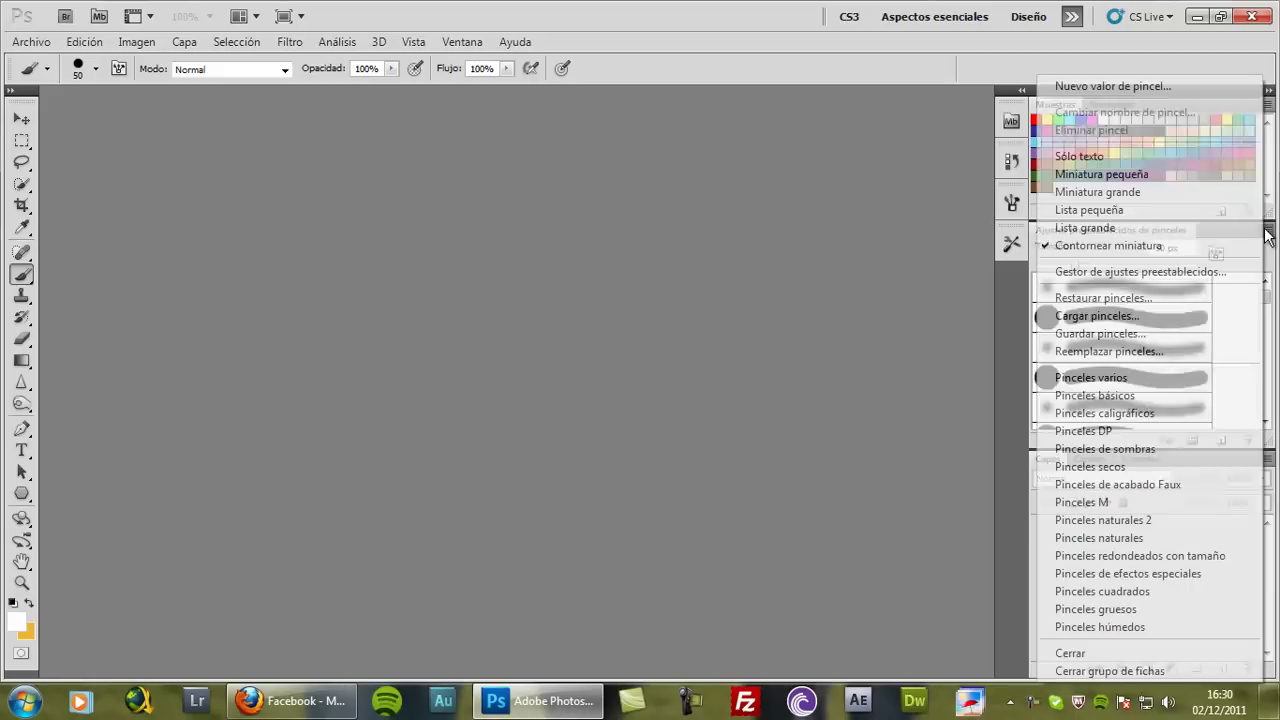
pyautogui.click(1110, 671)
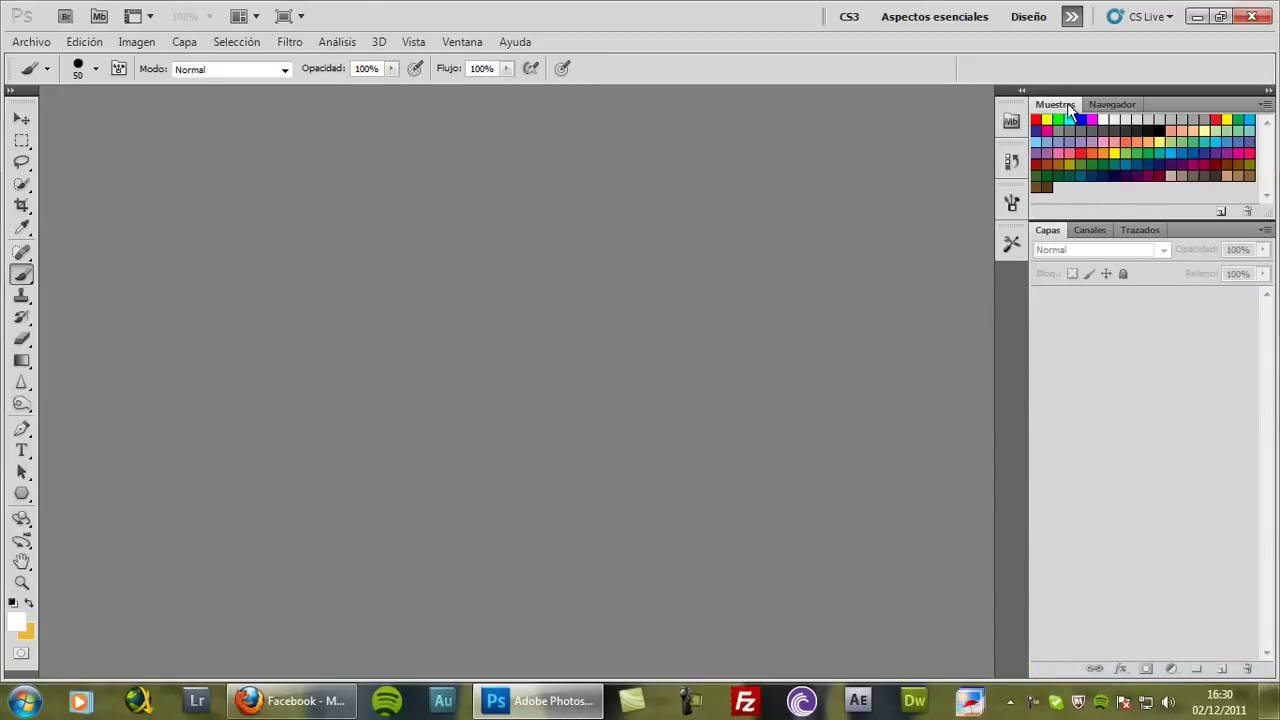
pyautogui.rightClick(1068, 103)
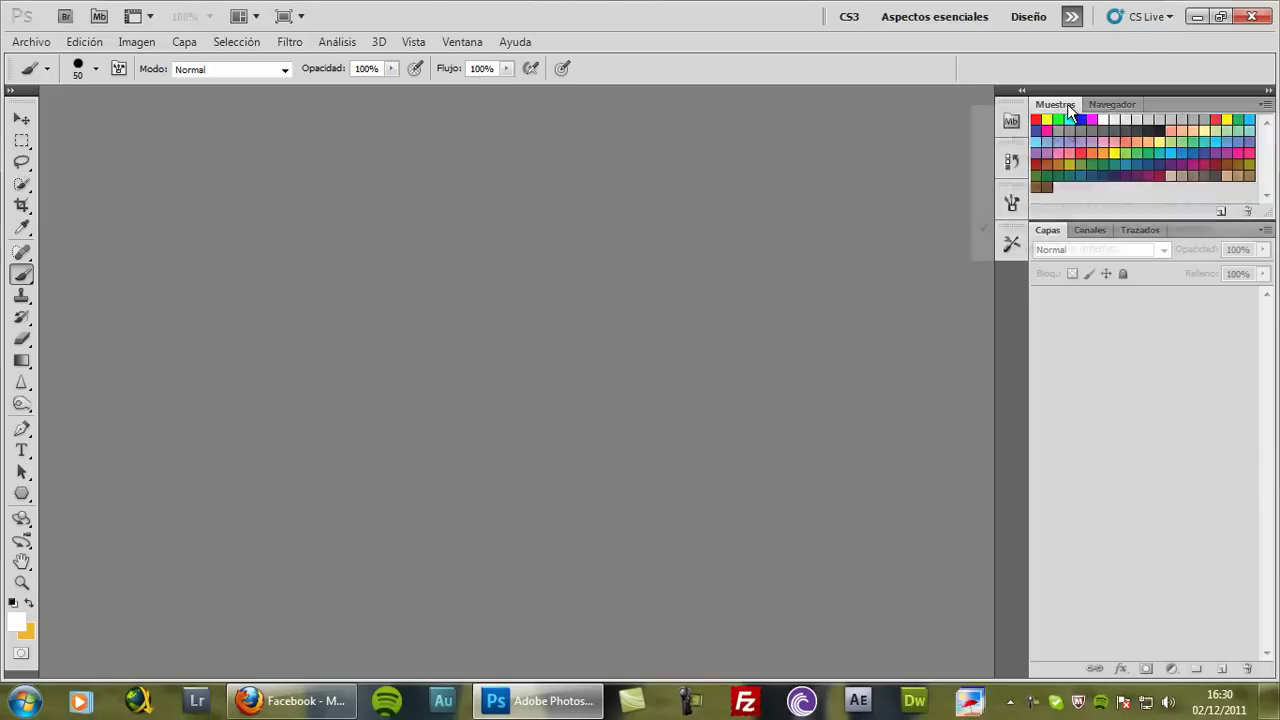
pyautogui.click(1040, 118)
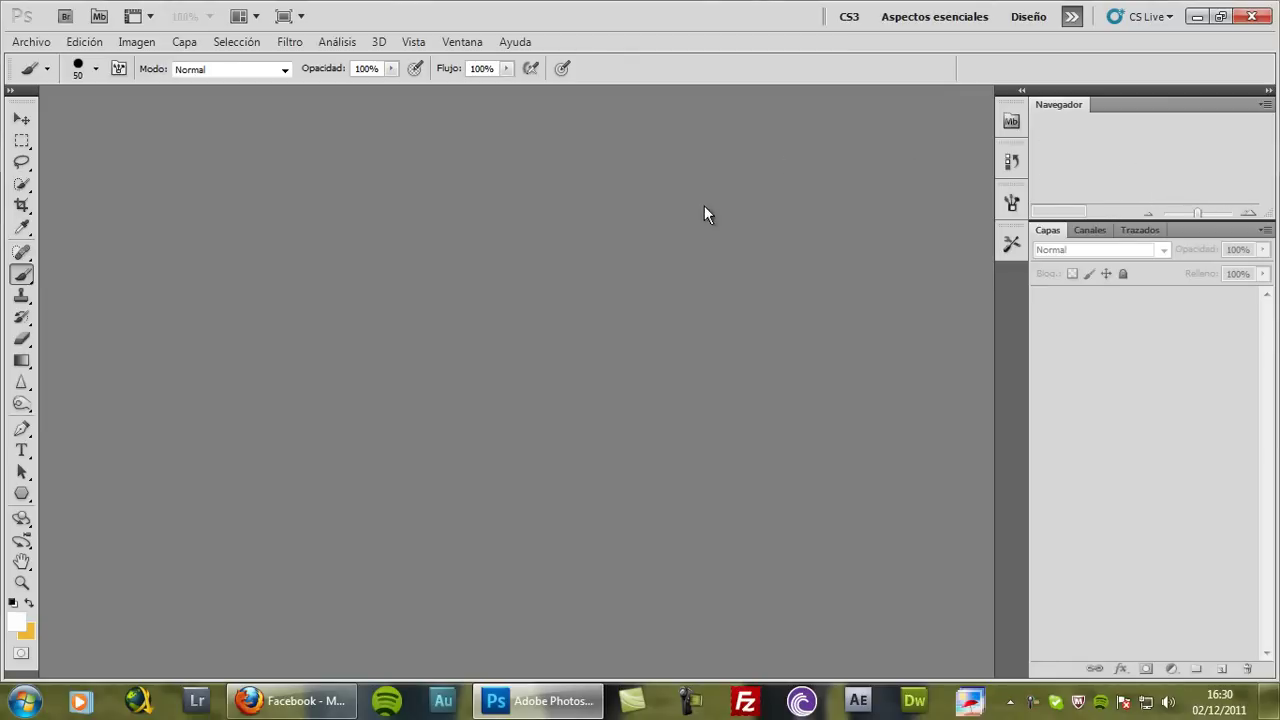
# - Create a new 800×500 px, 320 ppi RGB document with white background
pyautogui.click(40, 44)
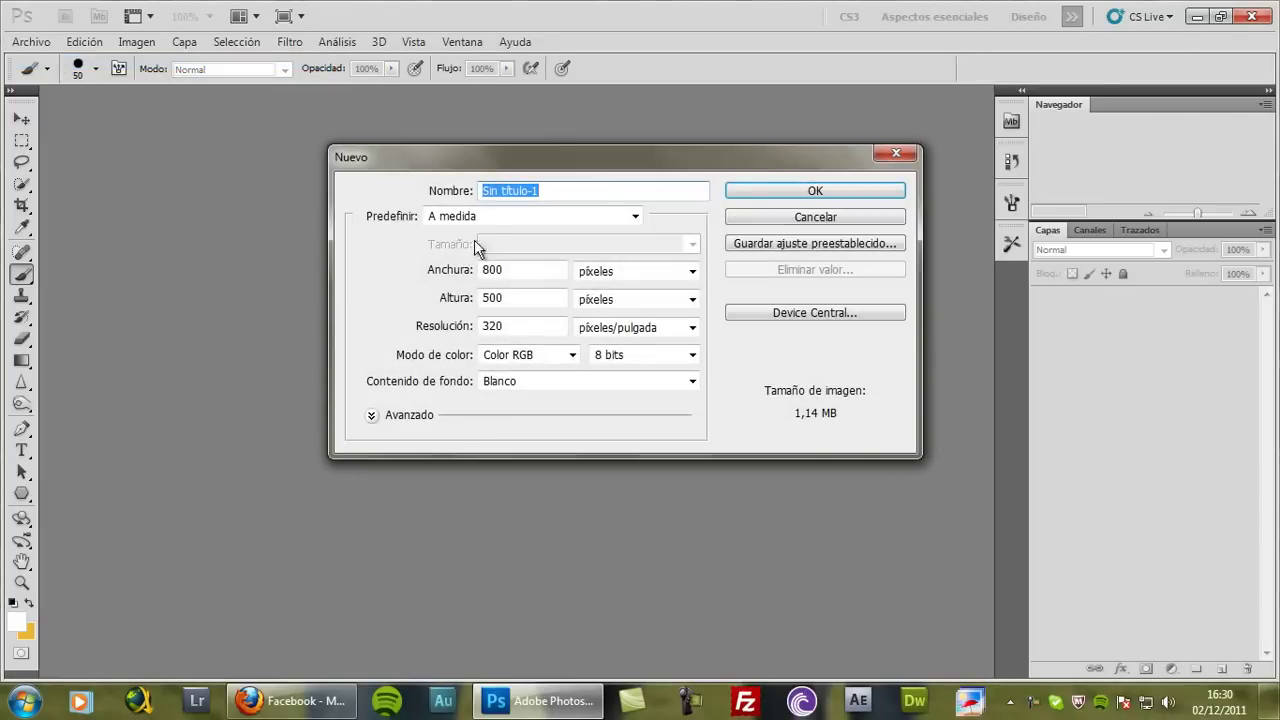
pyautogui.click(844, 192)
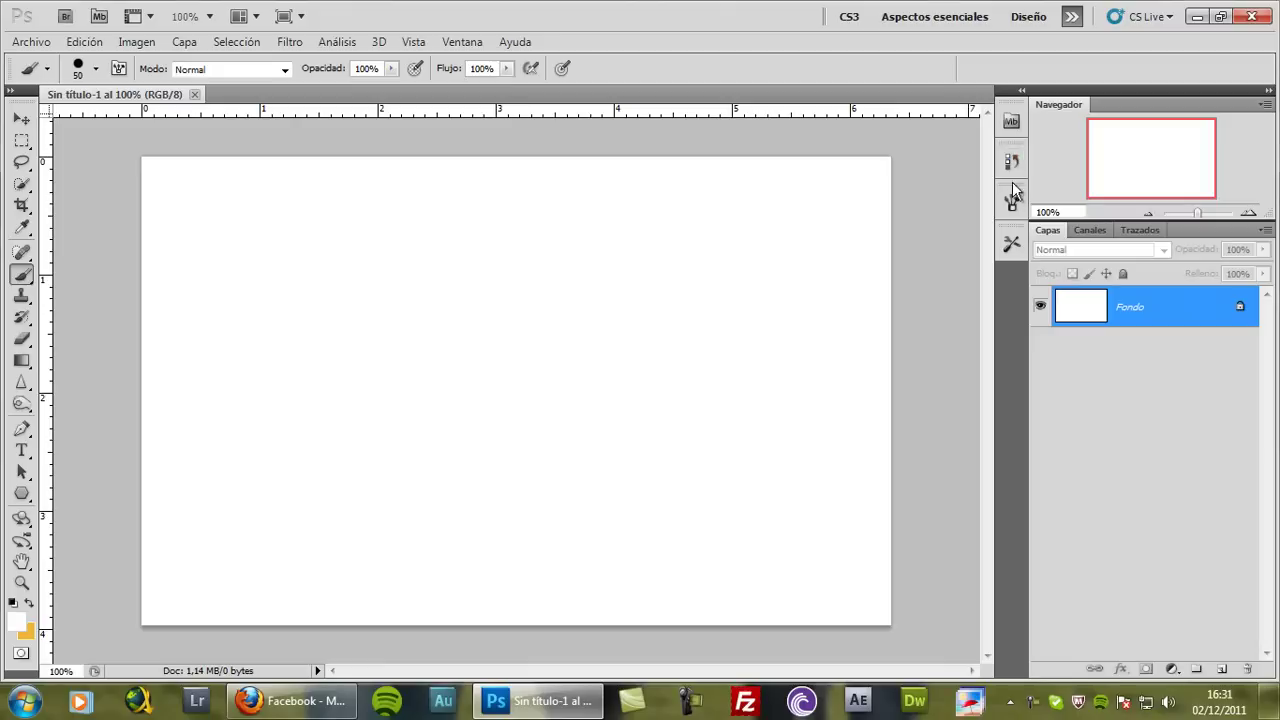
# - Close the Herramientas preestablecidas panel through its panel flyout menu
pyautogui.click(1015, 250)
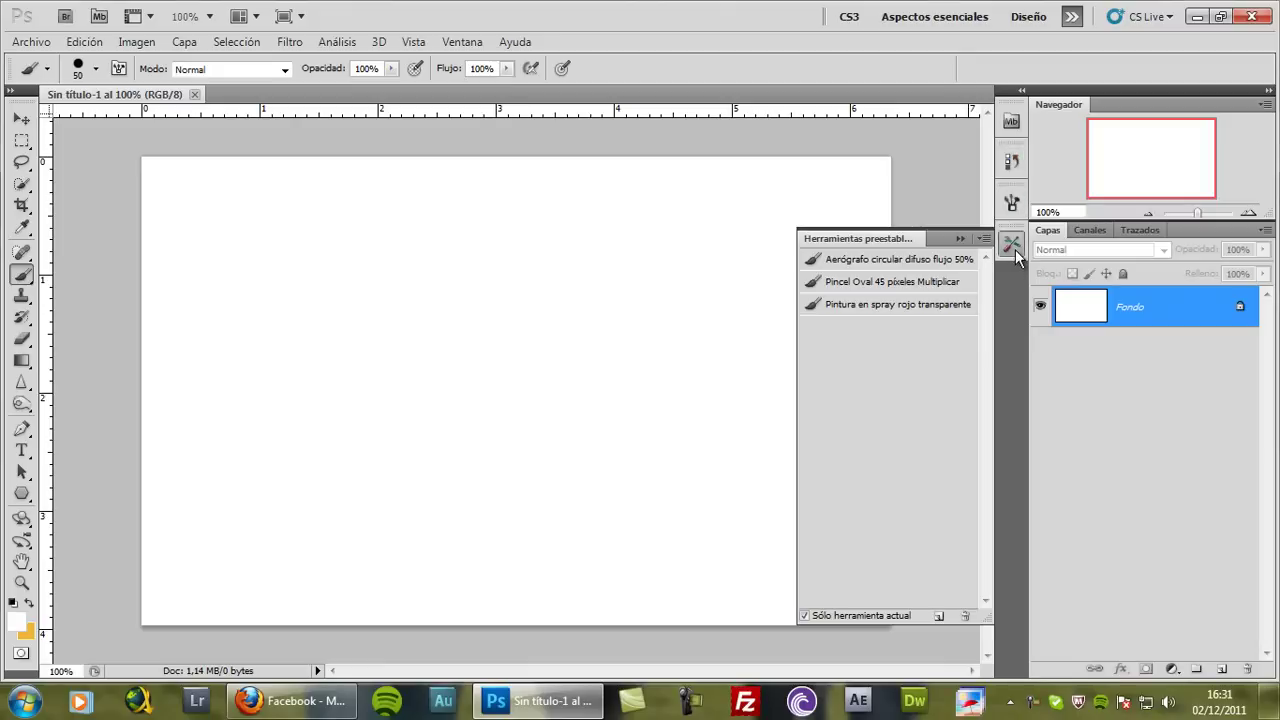
pyautogui.rightClick(1015, 248)
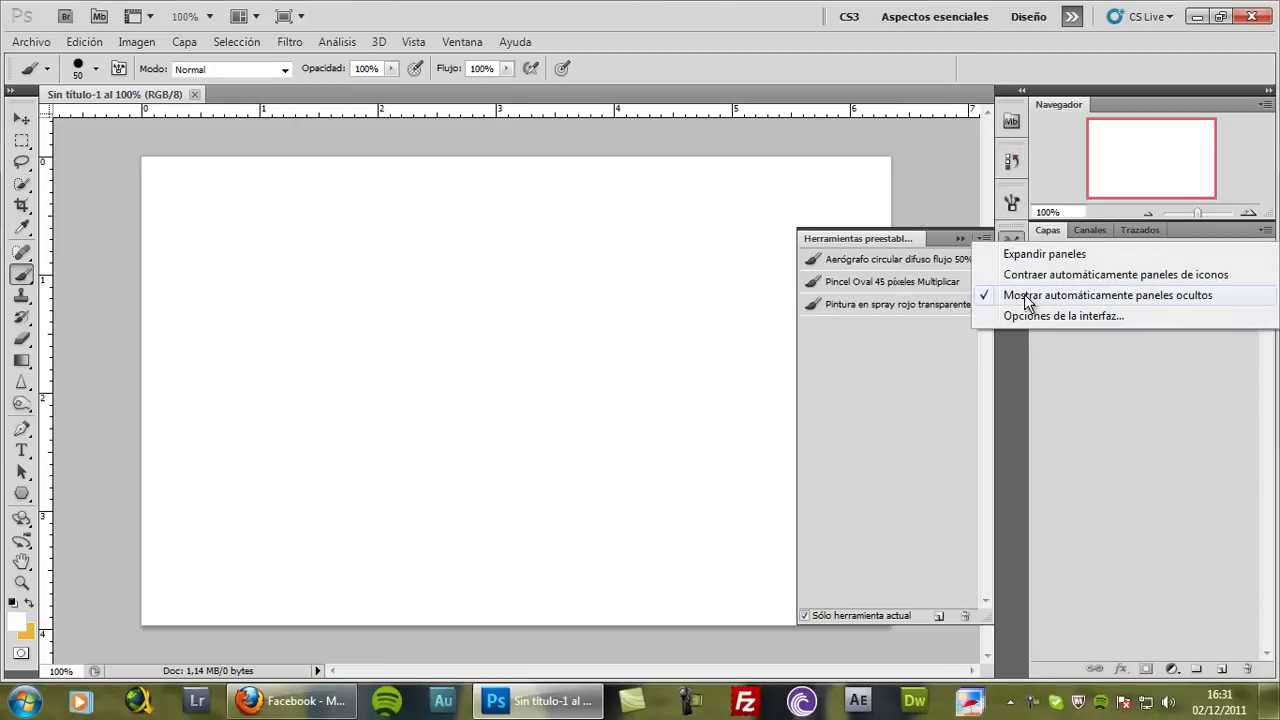
pyautogui.click(958, 243)
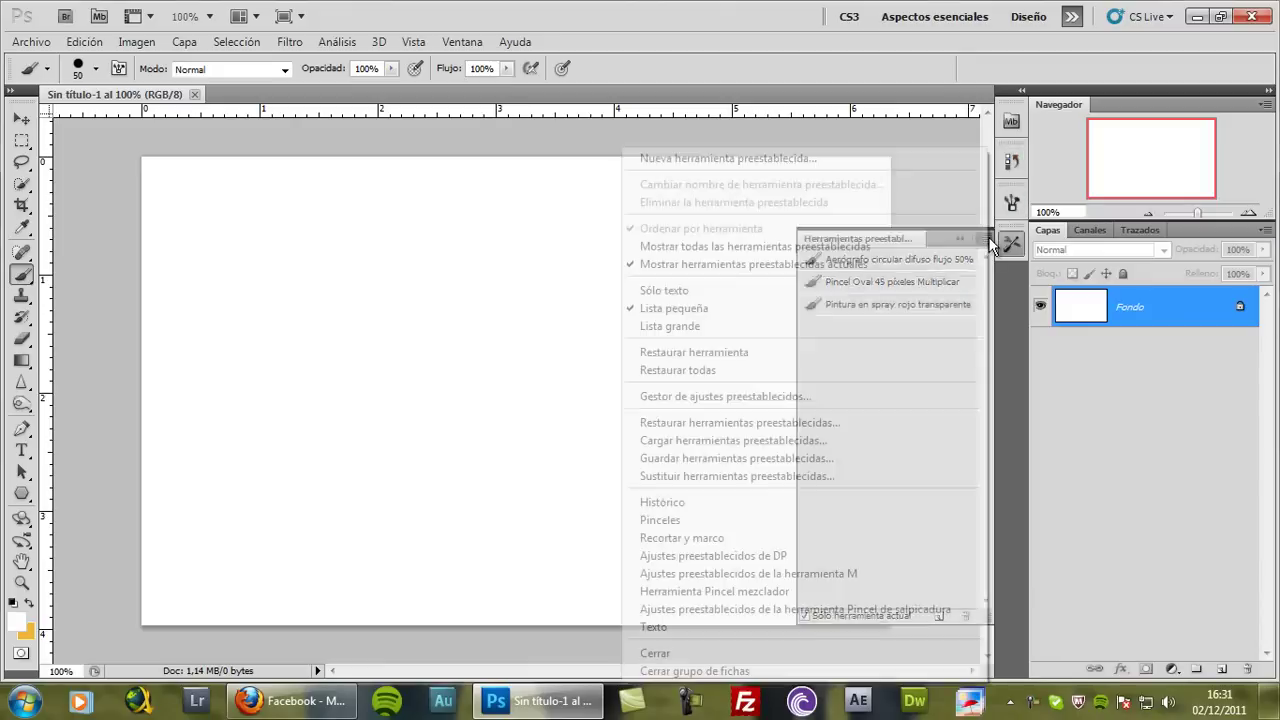
pyautogui.click(745, 671)
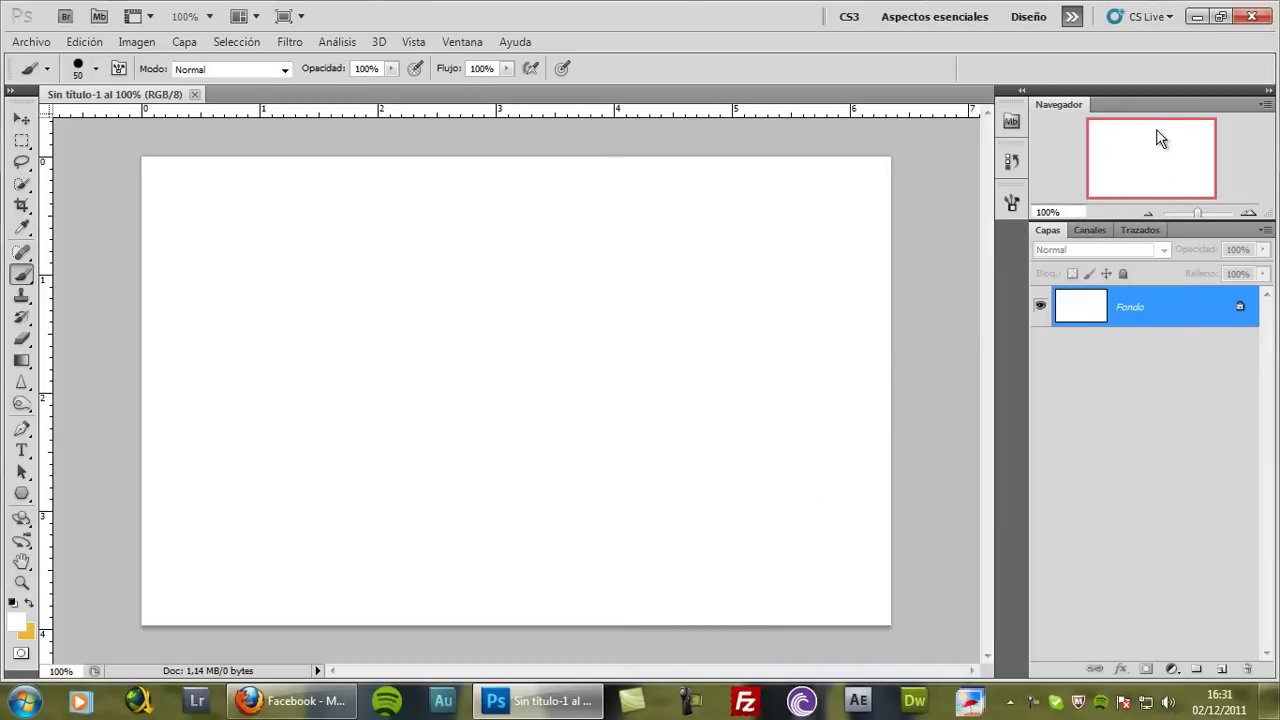
# - Open Ventana > Historia and drag the Historia panel out to float over the canvas
pyautogui.click(468, 46)
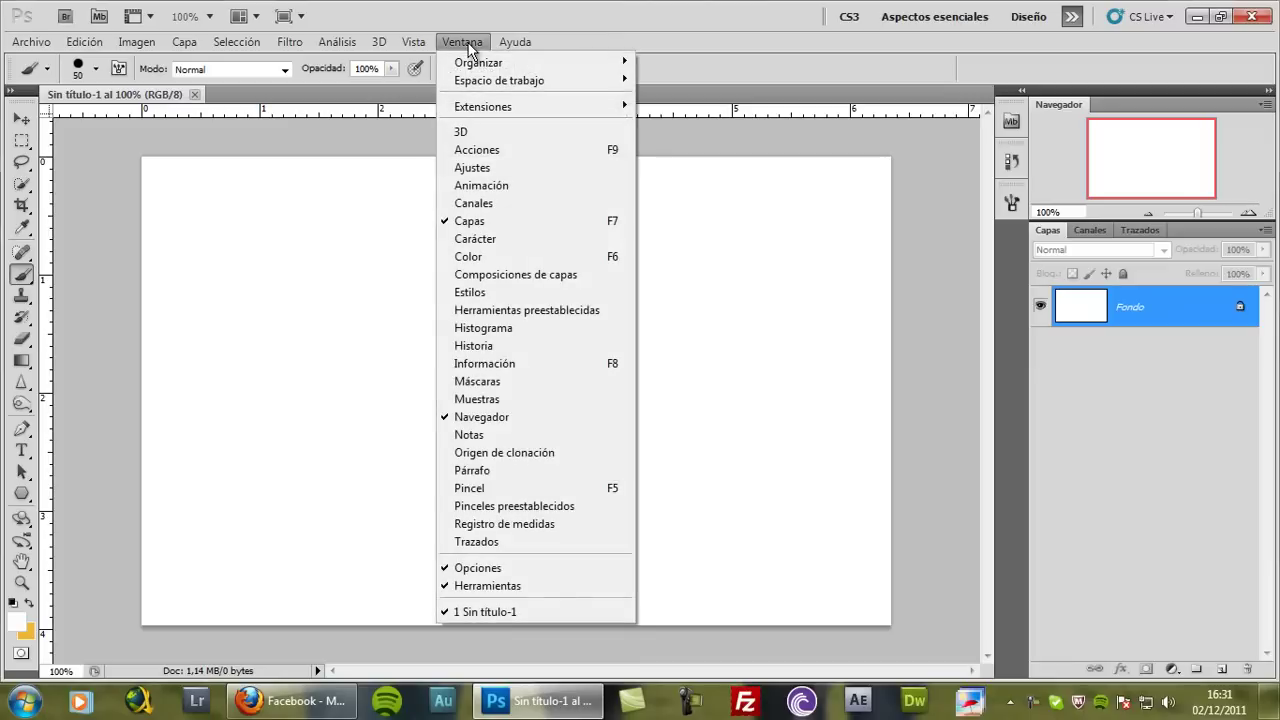
pyautogui.click(457, 44)
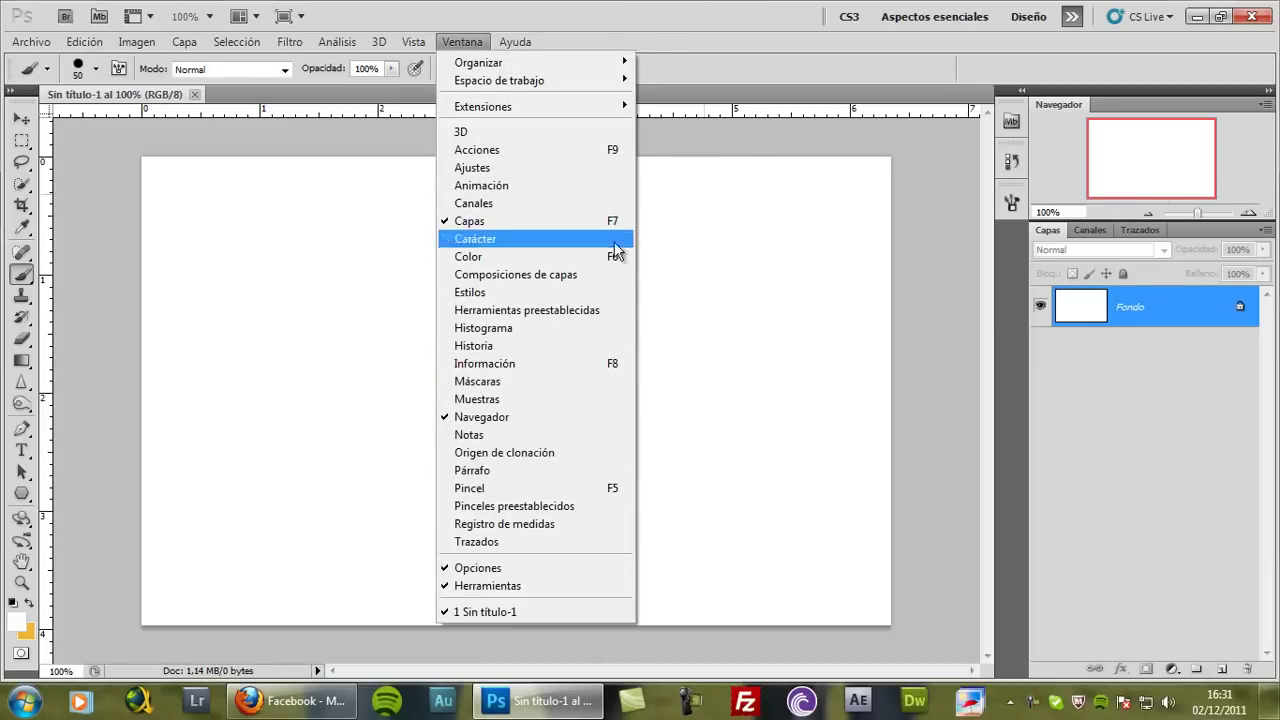
pyautogui.click(477, 346)
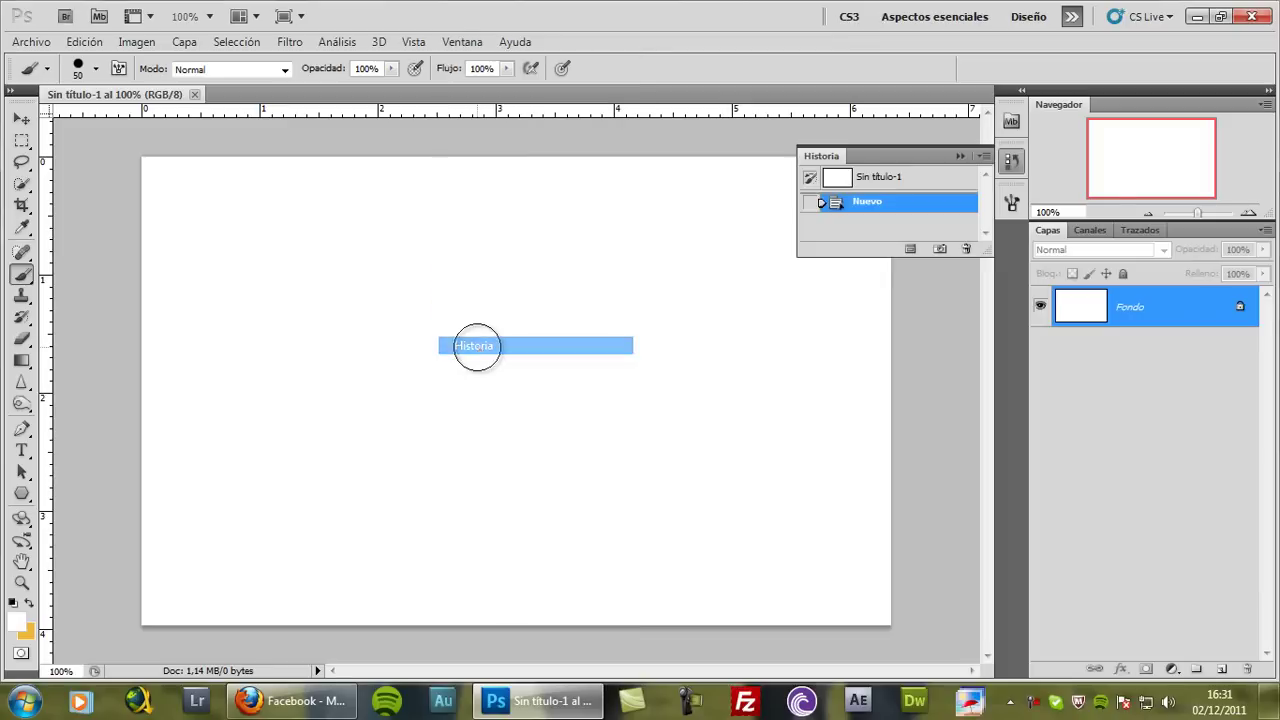
pyautogui.click(1013, 163)
pyautogui.click(1012, 163)
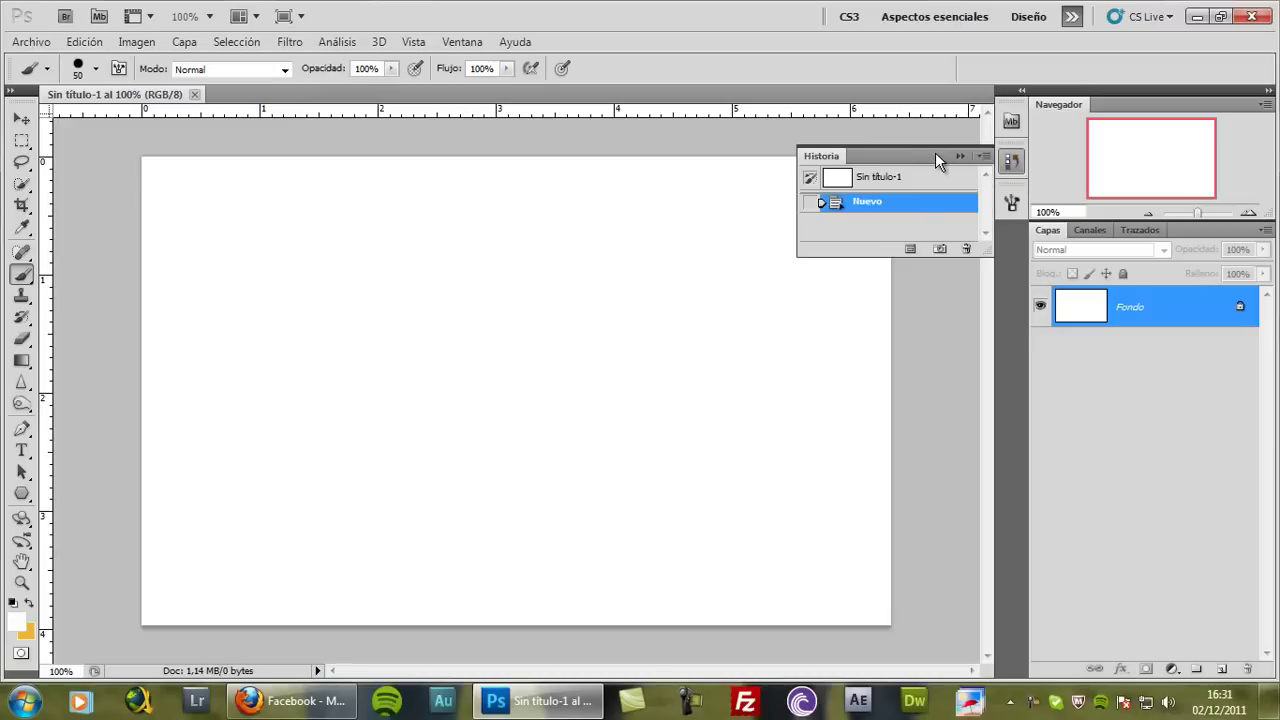
pyautogui.moveTo(935, 154); pyautogui.dragTo(809, 201)
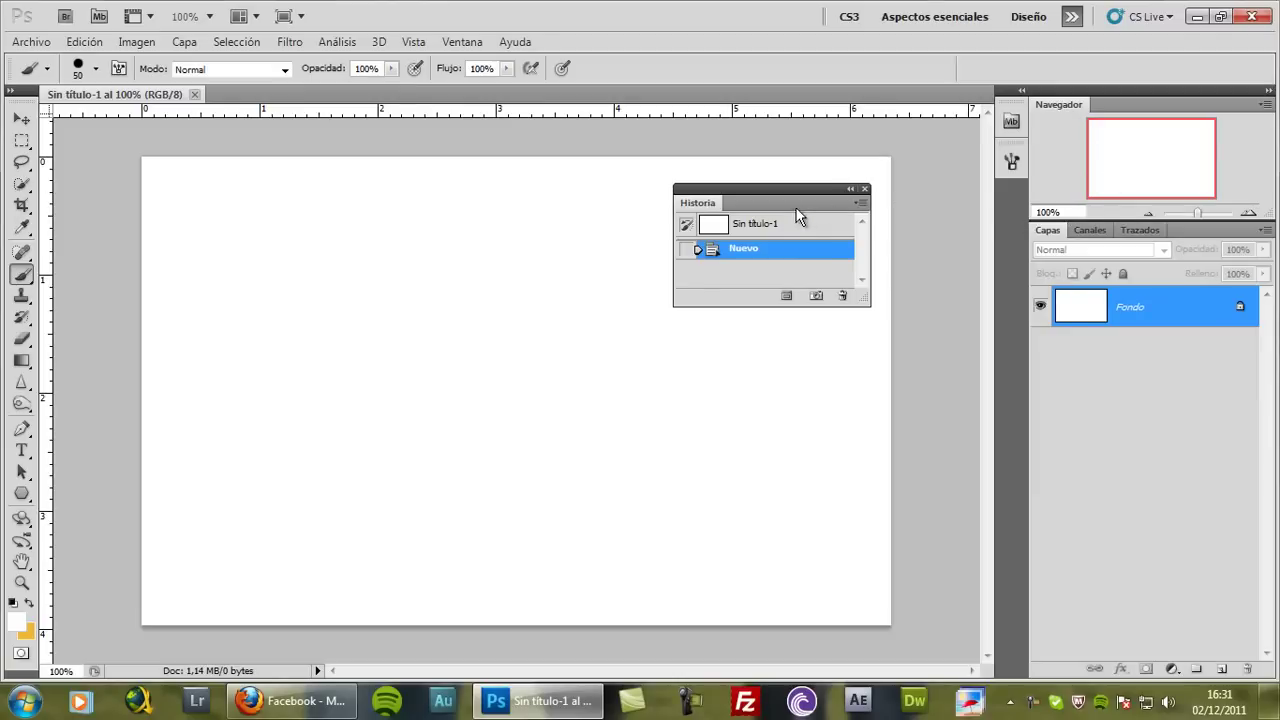
# - Dock Historia between Navegador and Capas, making Historia and the navigator preview taller
pyautogui.moveTo(800, 203); pyautogui.dragTo(1129, 213)
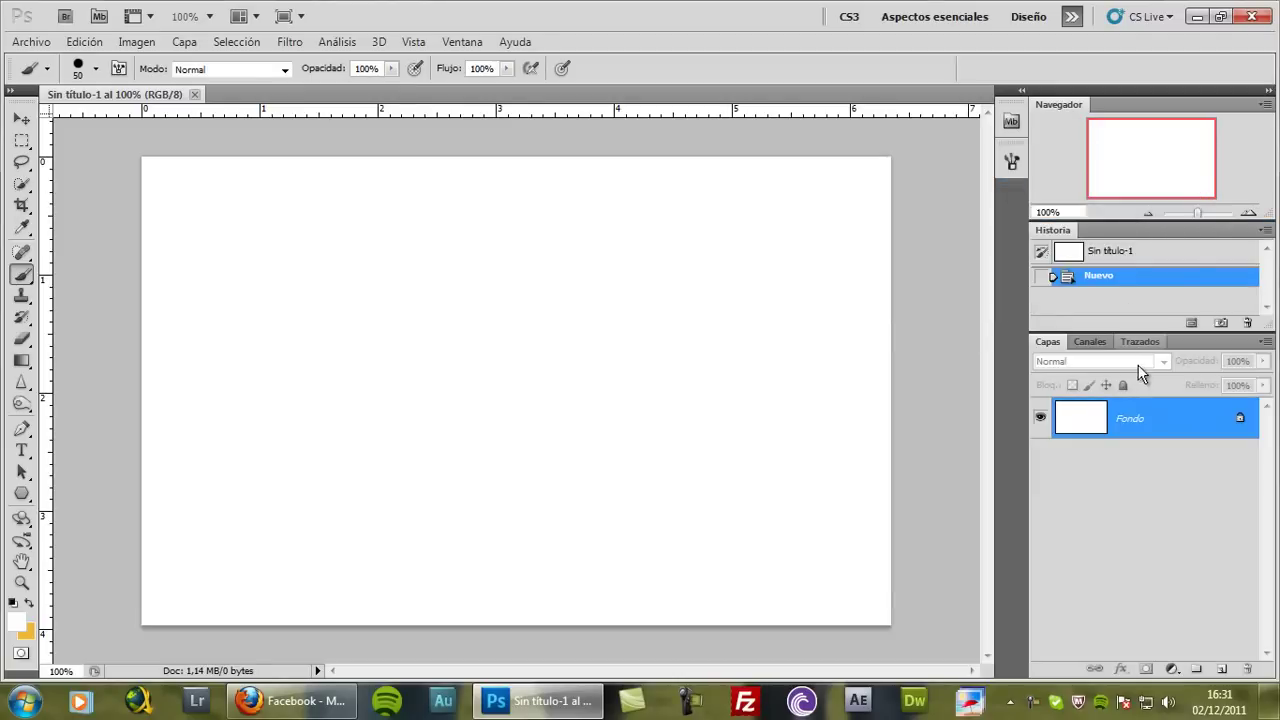
pyautogui.moveTo(1154, 334); pyautogui.dragTo(1152, 367)
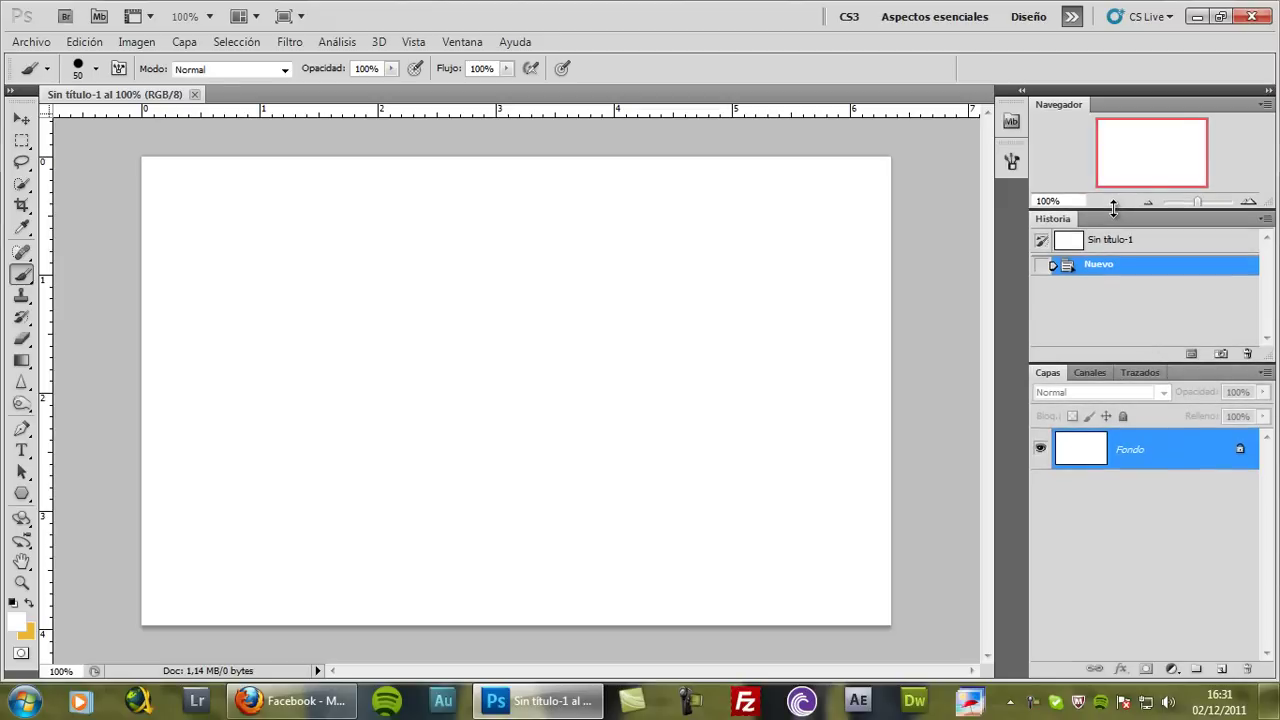
pyautogui.moveTo(1115, 219); pyautogui.dragTo(1115, 227)
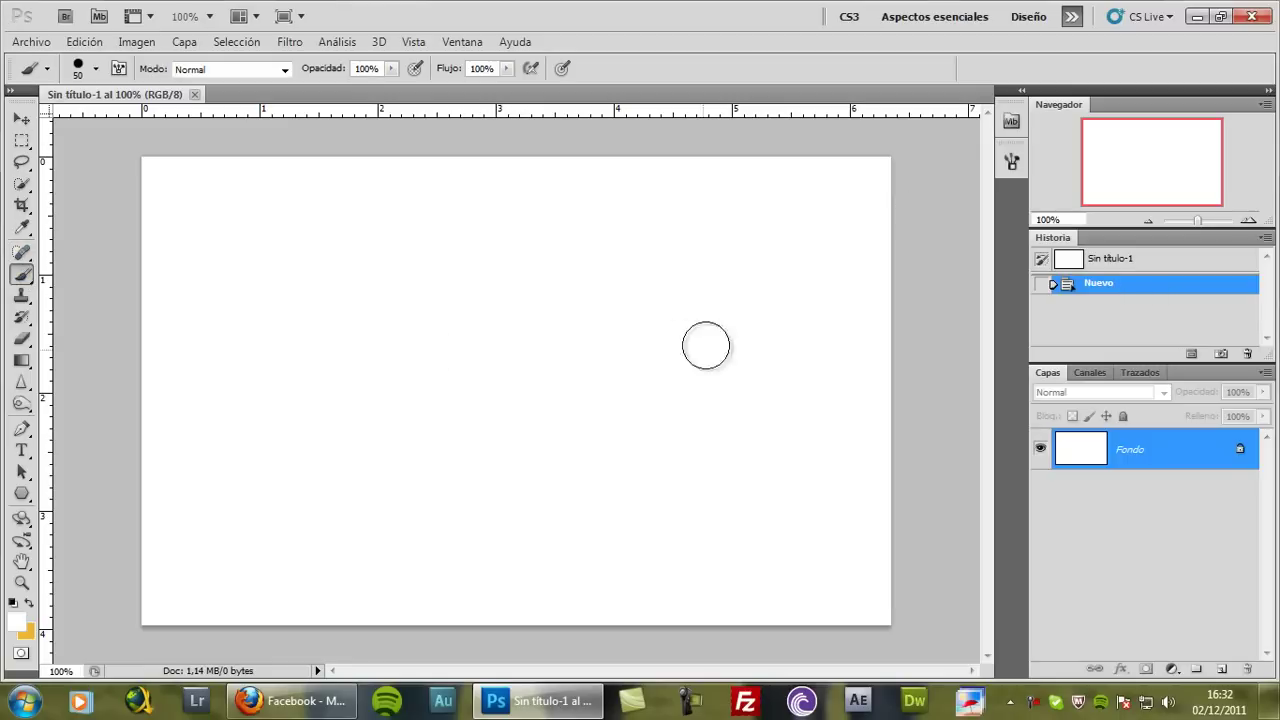
# - Paint two test brush strokes, then revert to the Nuevo history state
pyautogui.moveTo(646, 351); pyautogui.dragTo(640, 398)
pyautogui.moveTo(408, 382); pyautogui.dragTo(506, 415)
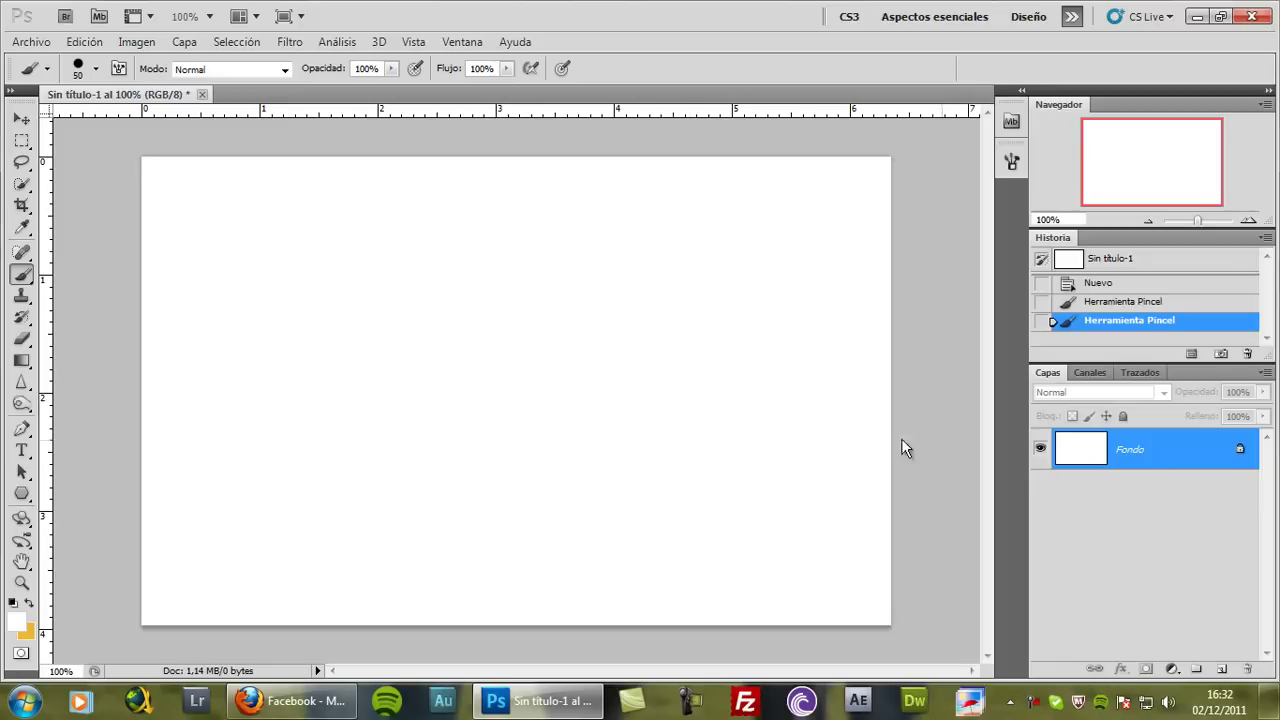
pyautogui.click(1122, 285)
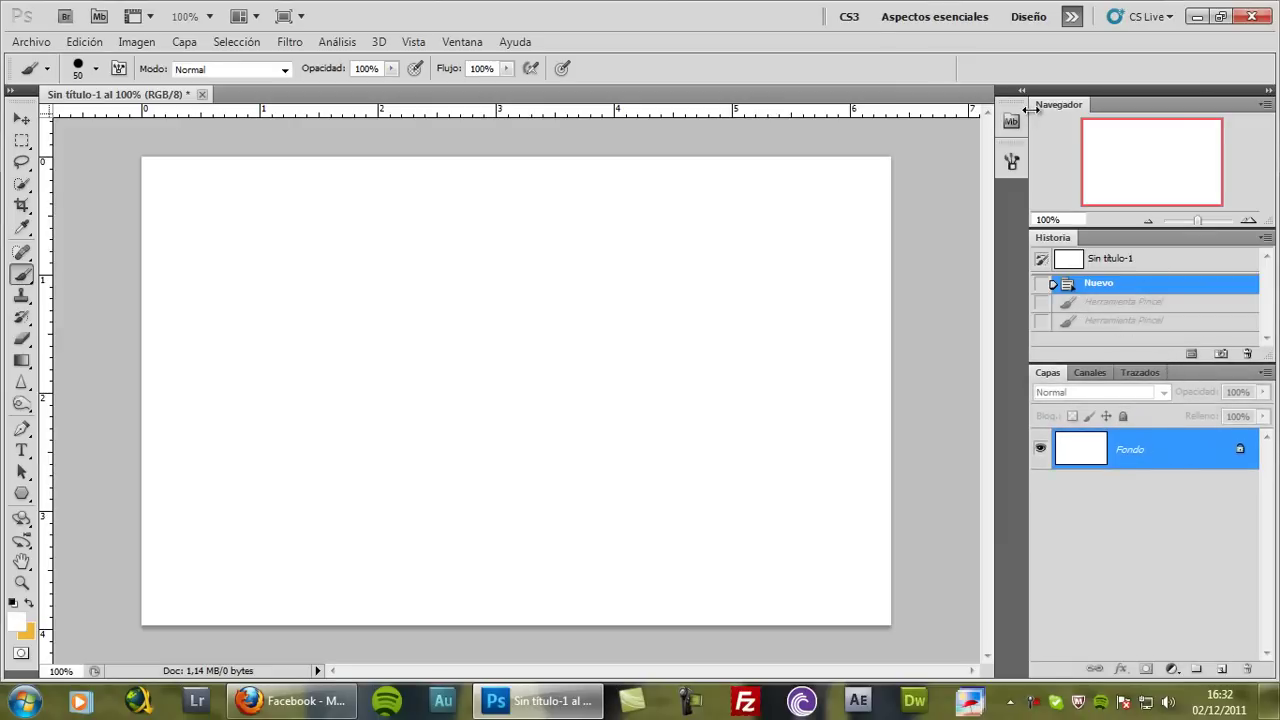
# - Show the Ajustes panel from the Ventana menu and expand it from the dock
pyautogui.click(462, 42)
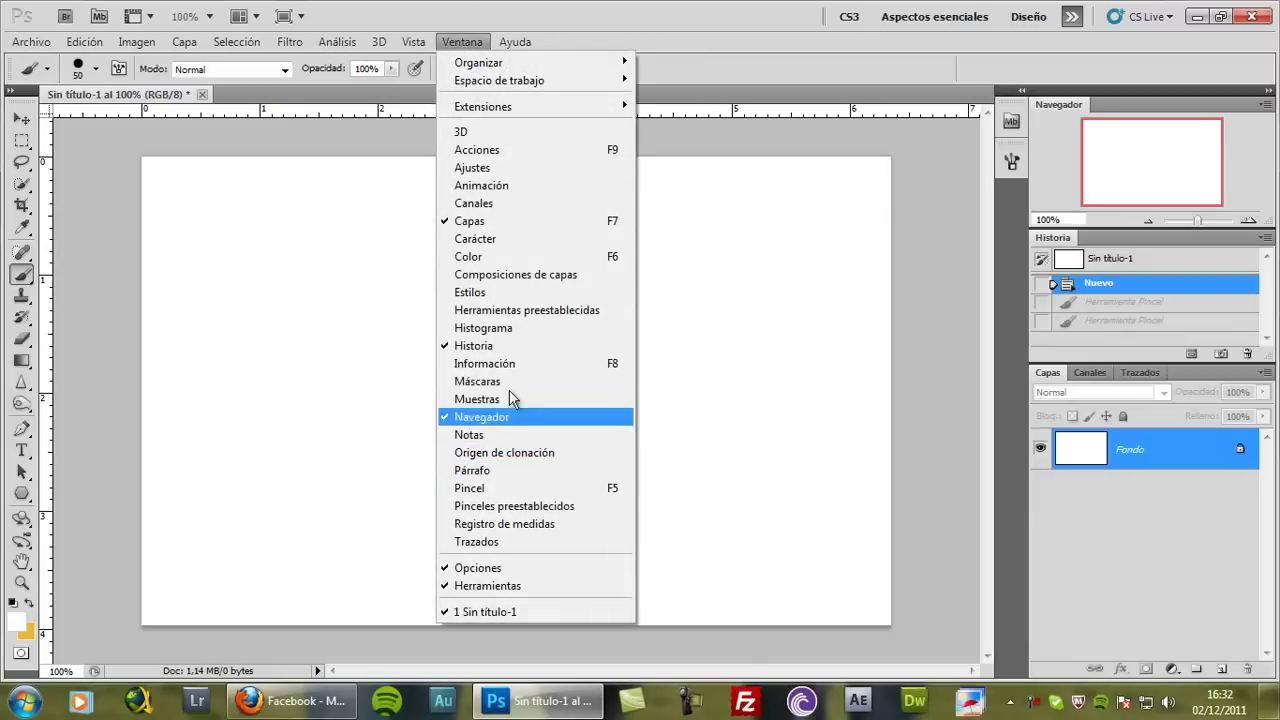
pyautogui.click(496, 167)
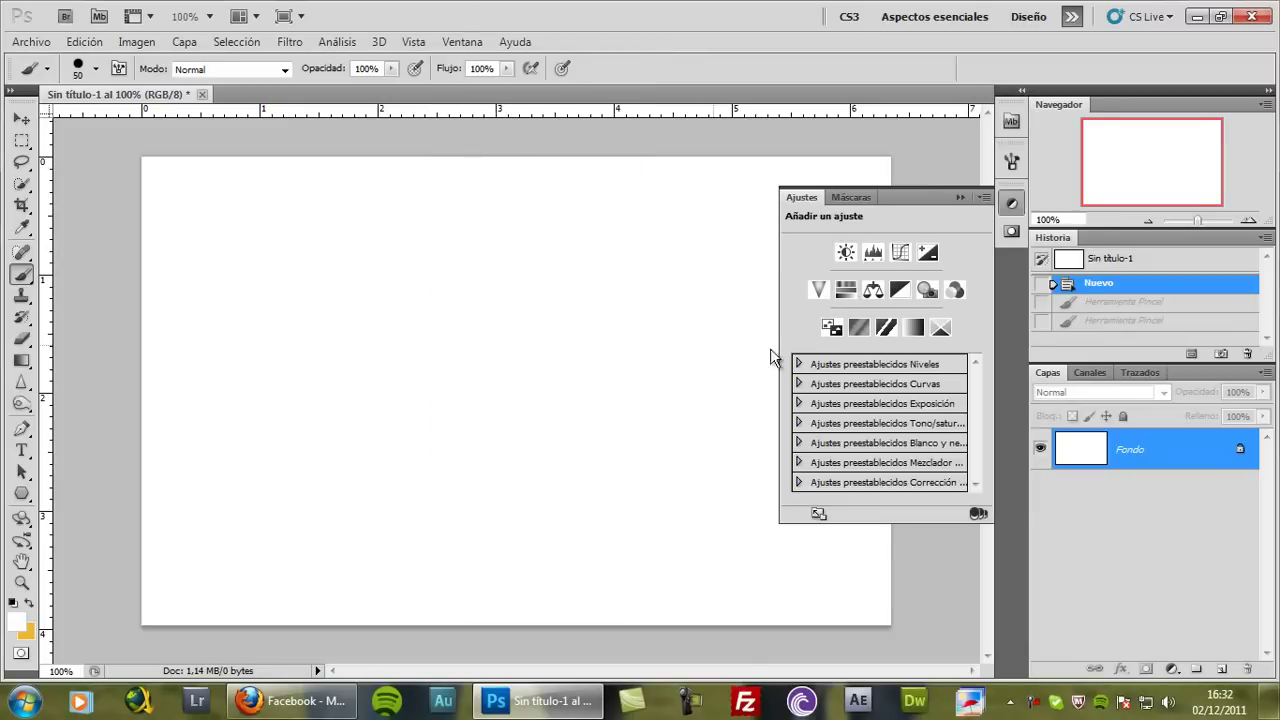
pyautogui.click(966, 196)
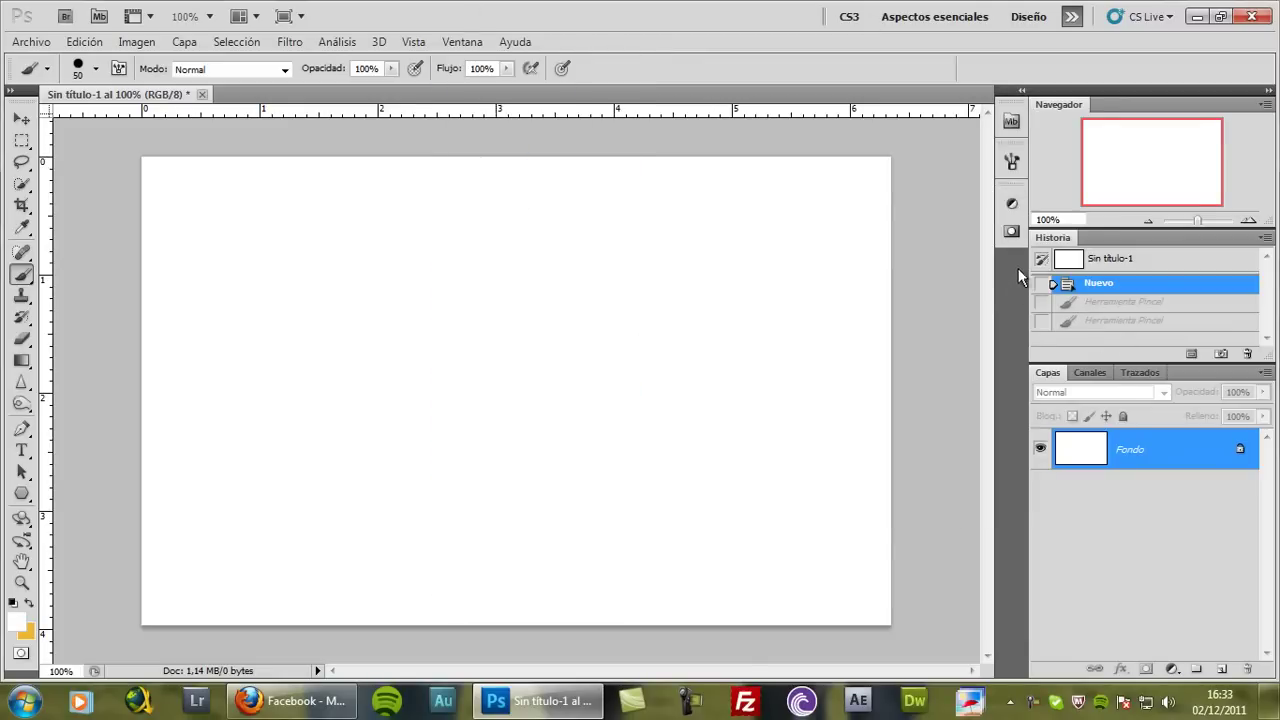
pyautogui.click(1013, 206)
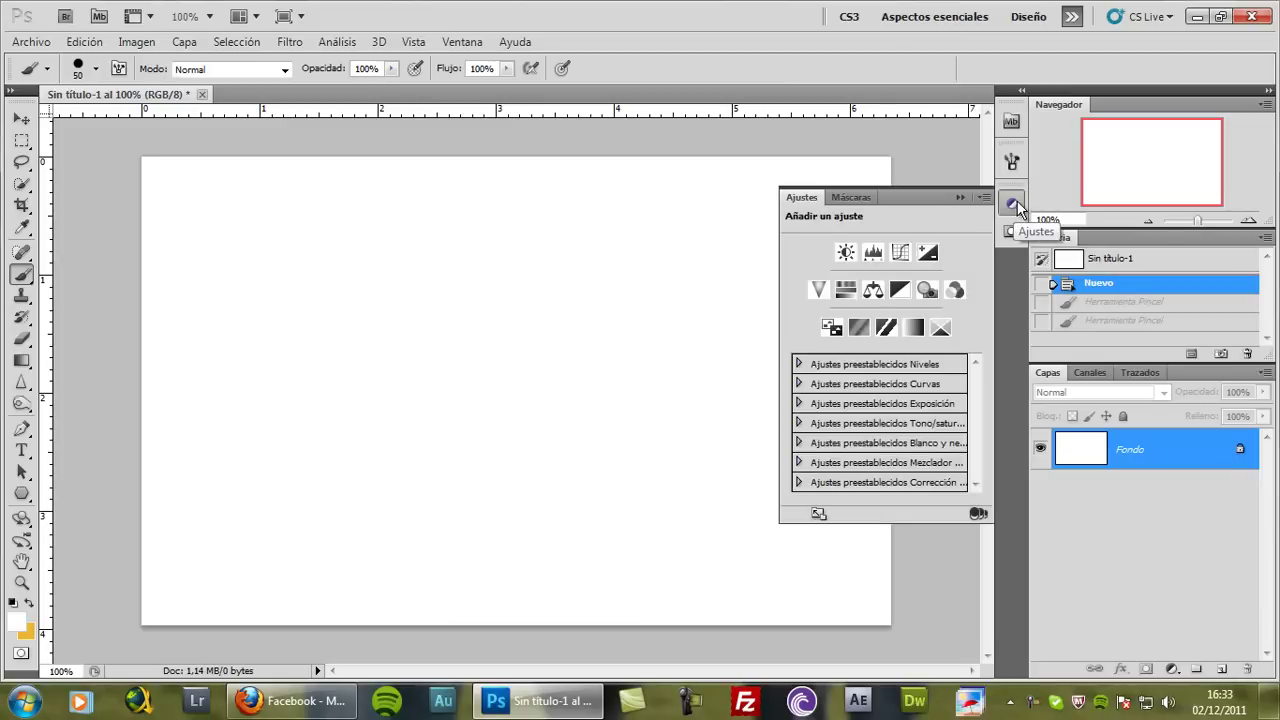
pyautogui.click(1013, 205)
# - Close the Máscaras panel via its tab's Cerrar option and collapse Ajustes
pyautogui.click(958, 197)
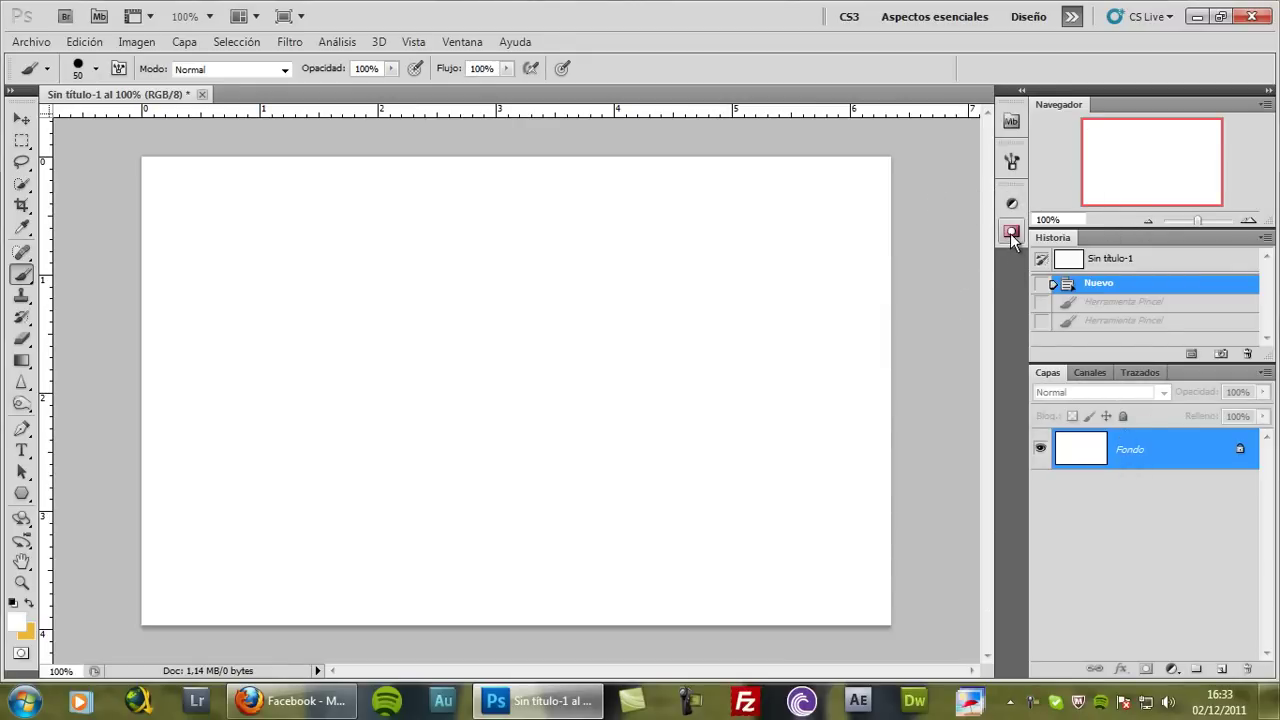
pyautogui.click(1011, 231)
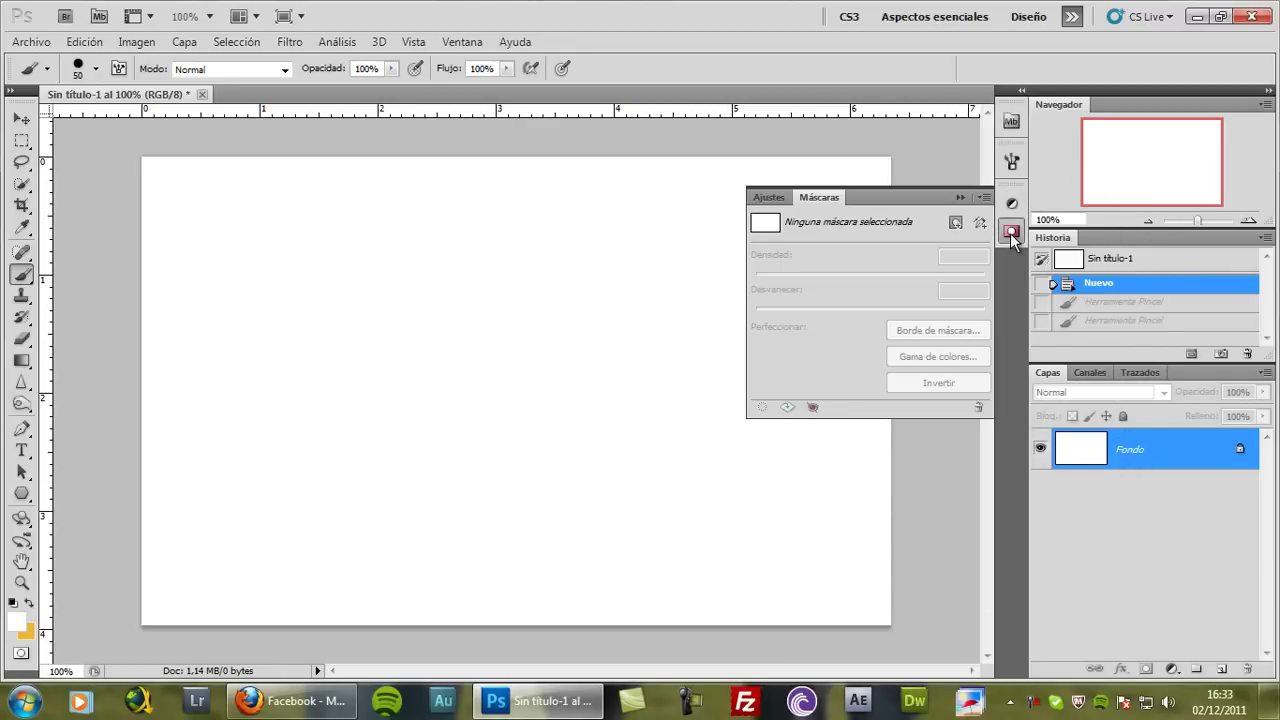
pyautogui.rightClick(817, 199)
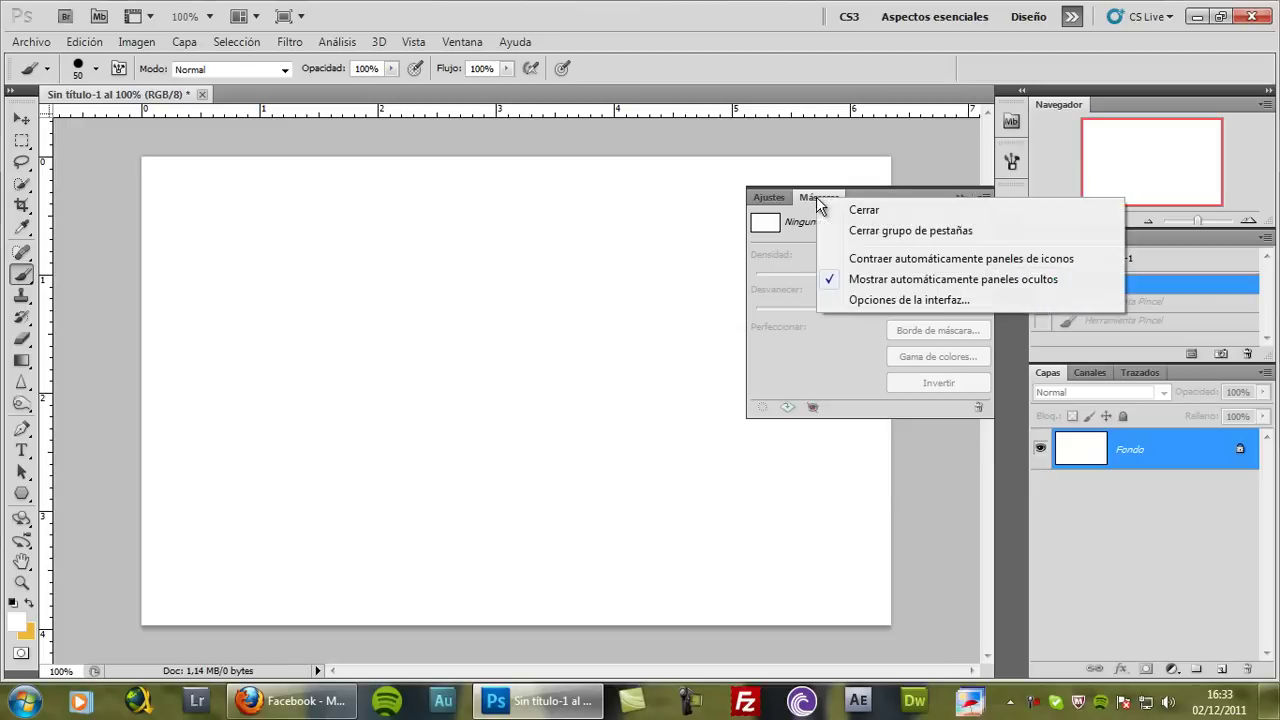
pyautogui.click(866, 211)
pyautogui.click(1013, 204)
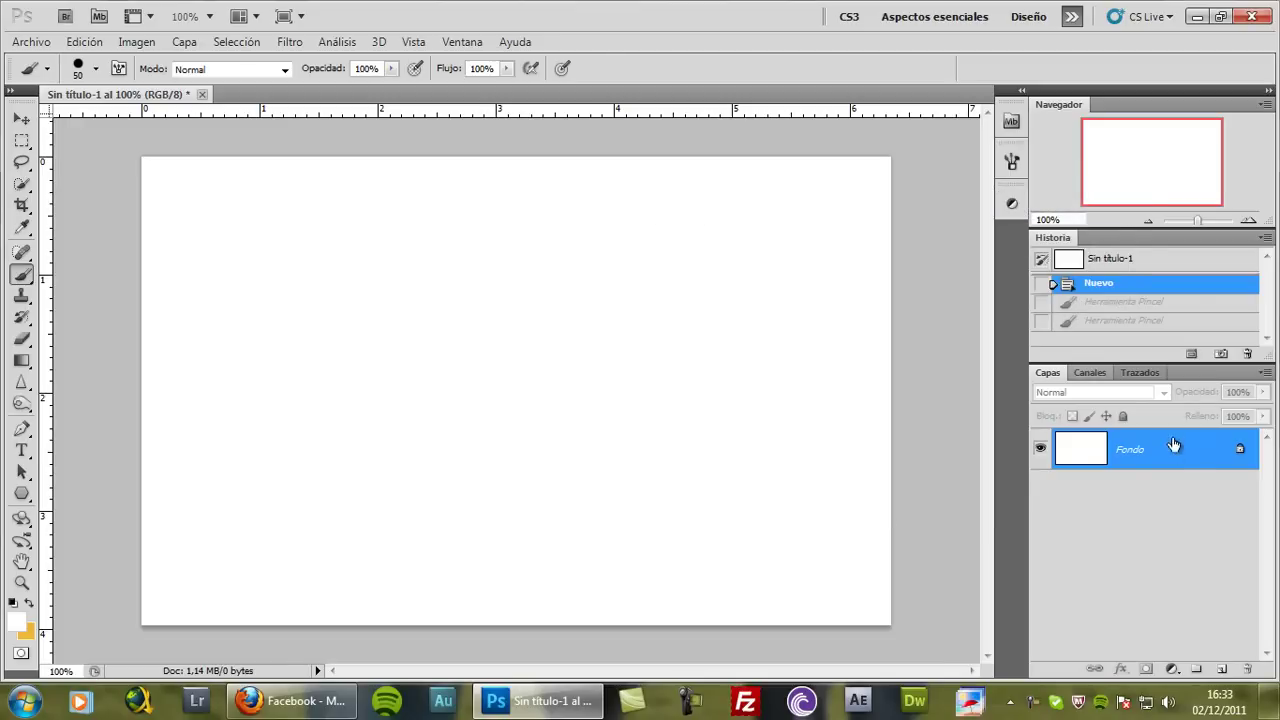
# - Open Ventana > Pincel, dock it collapsed below Ajustes, then select the Move tool (V)
pyautogui.click(1012, 163)
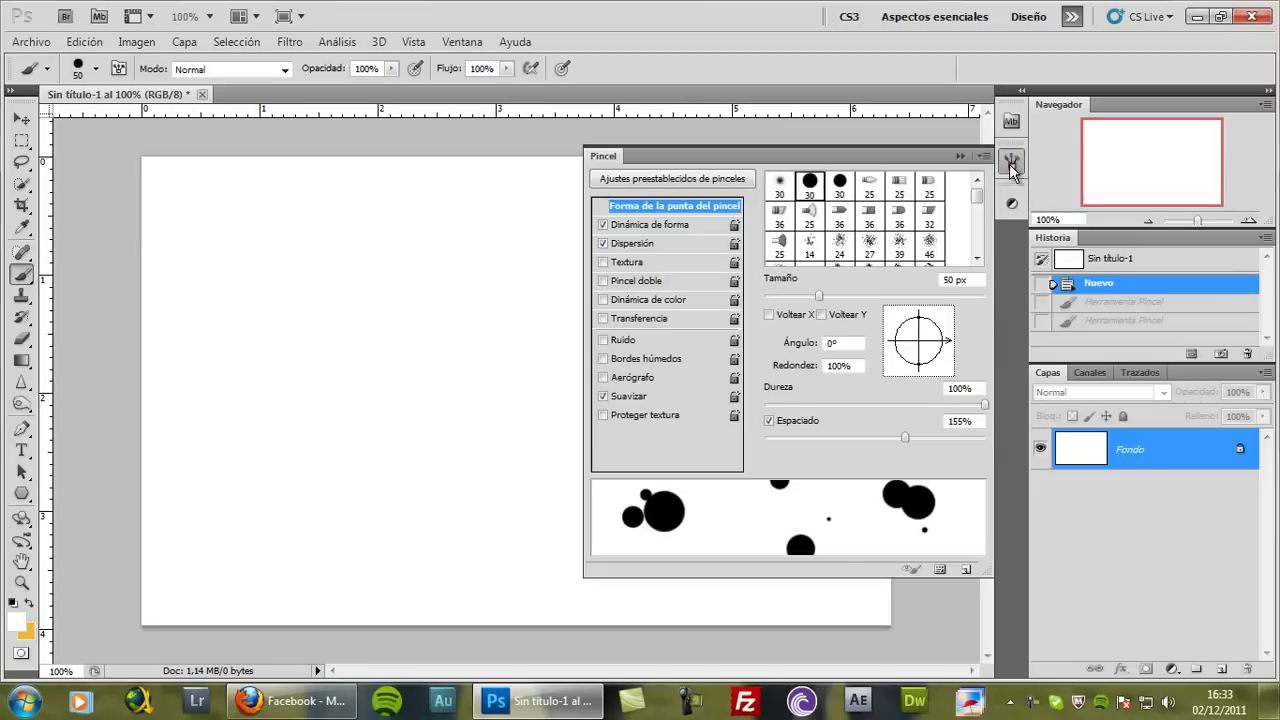
pyautogui.click(960, 157)
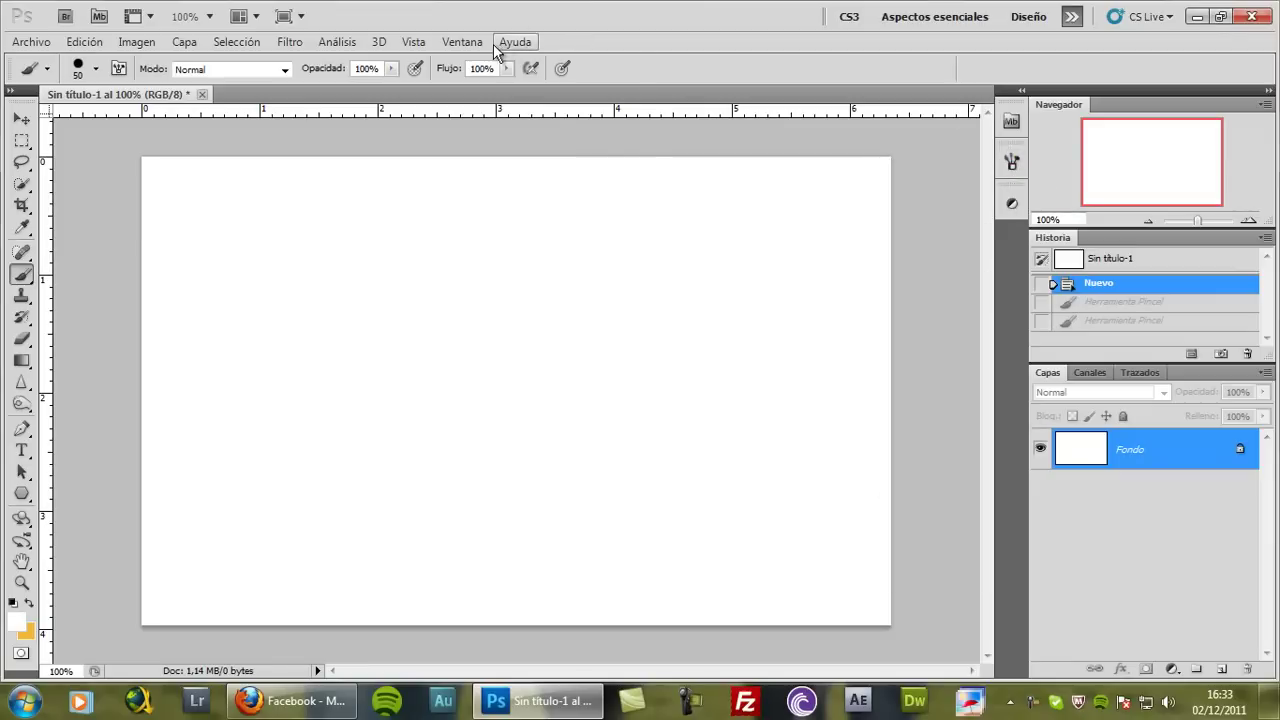
pyautogui.click(463, 42)
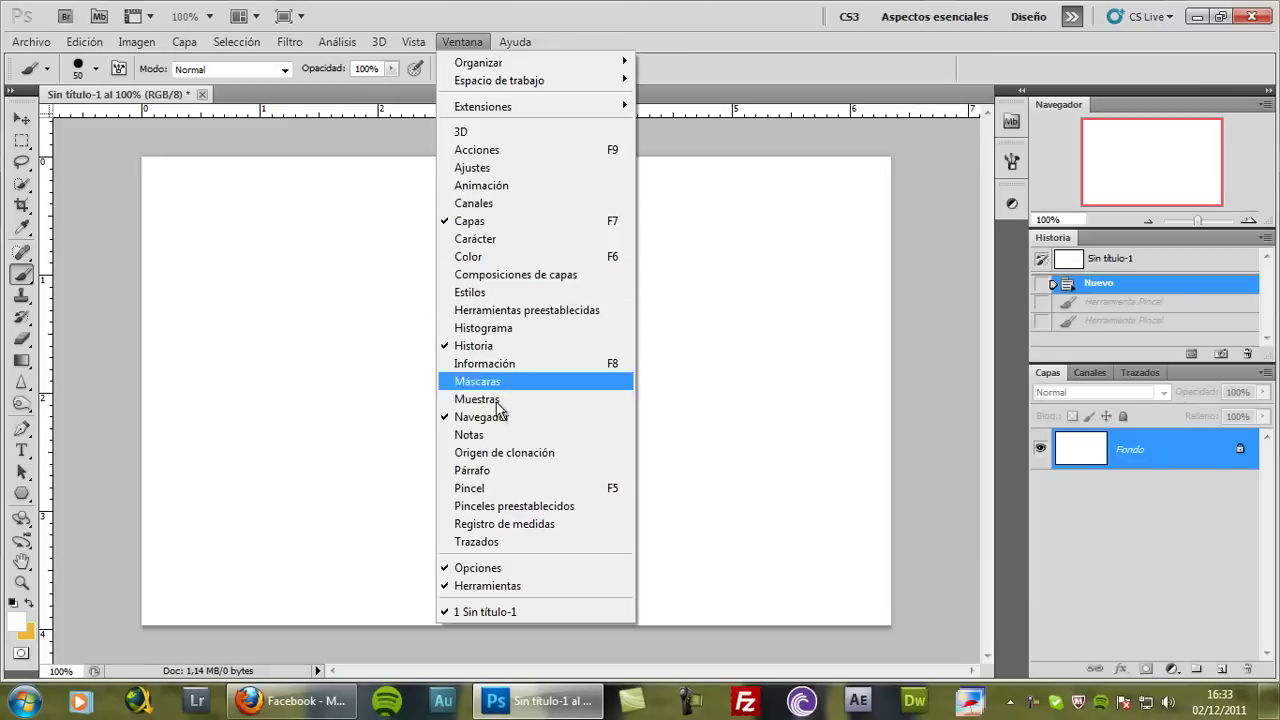
pyautogui.click(494, 486)
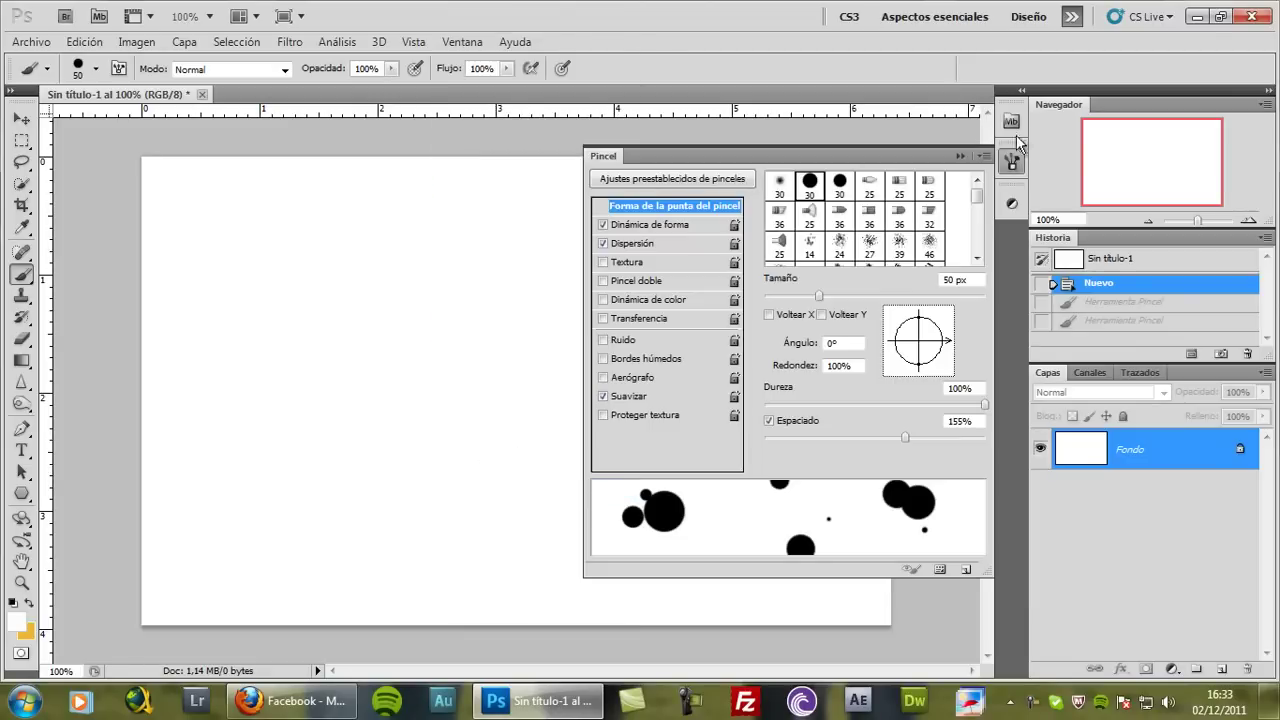
pyautogui.moveTo(932, 162); pyautogui.dragTo(593, 170)
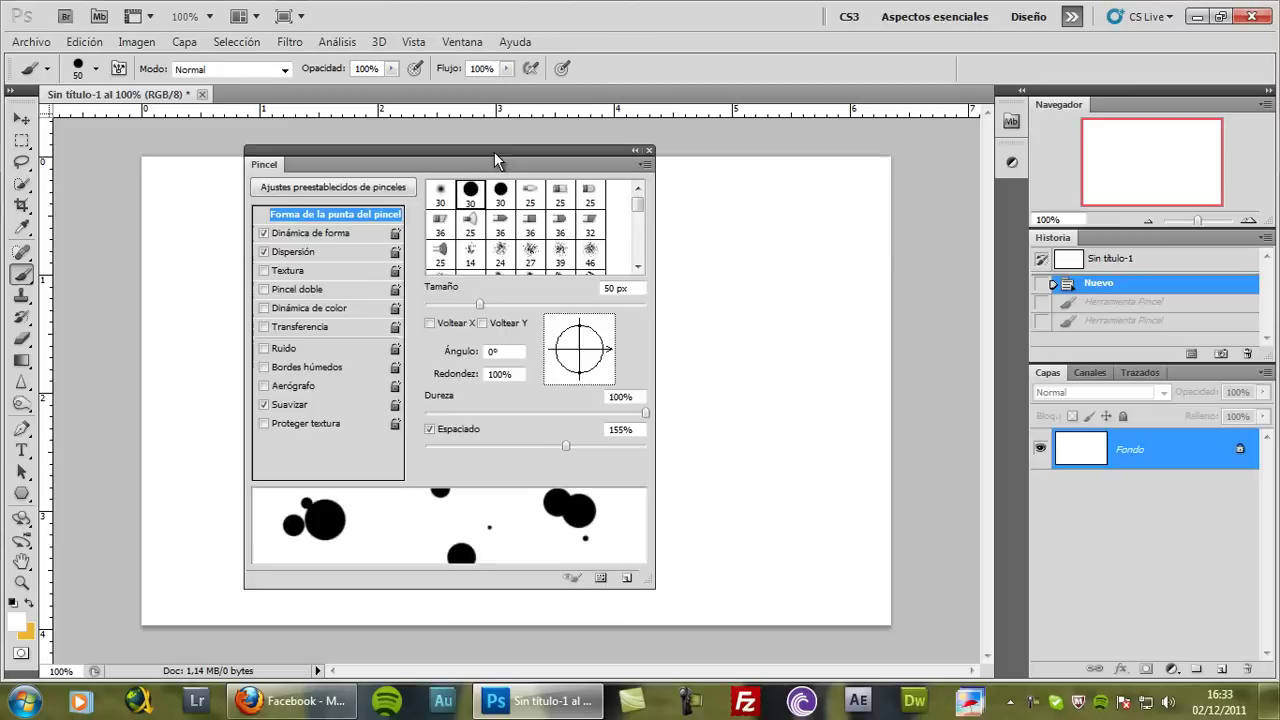
pyautogui.moveTo(494, 152); pyautogui.dragTo(1007, 196)
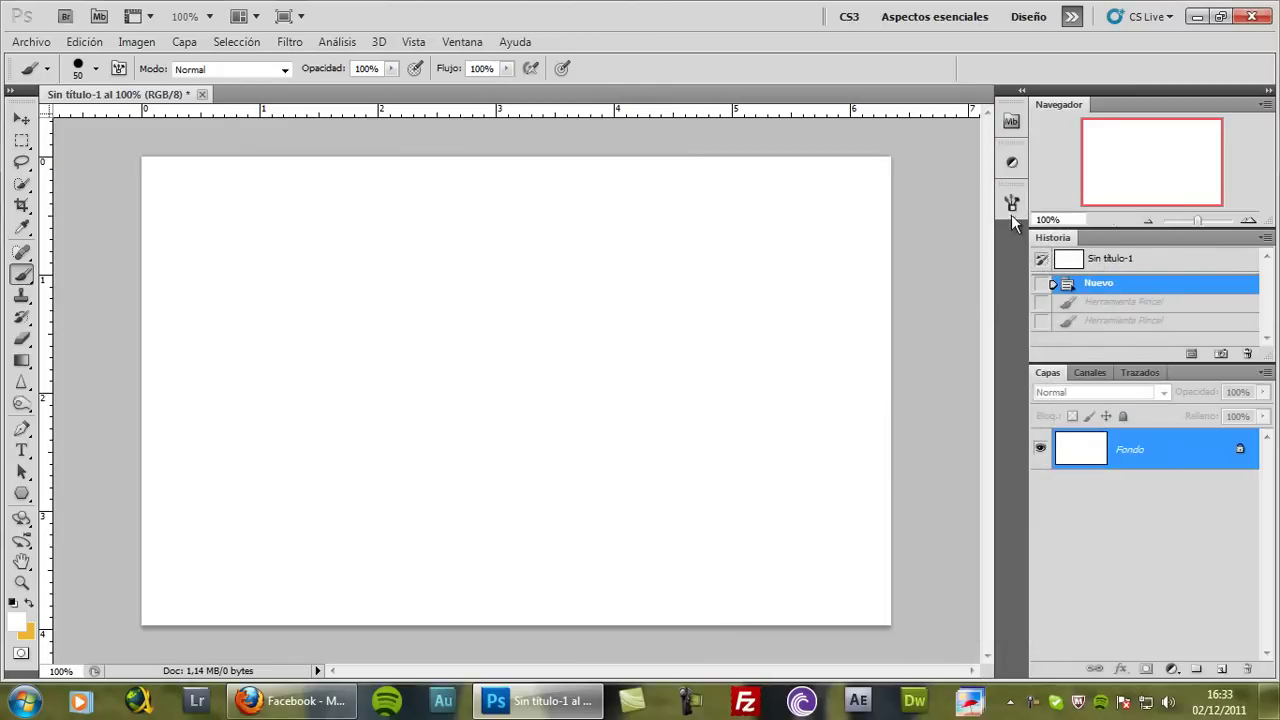
pyautogui.click(1012, 200)
pyautogui.click(959, 196)
pyautogui.press('v')
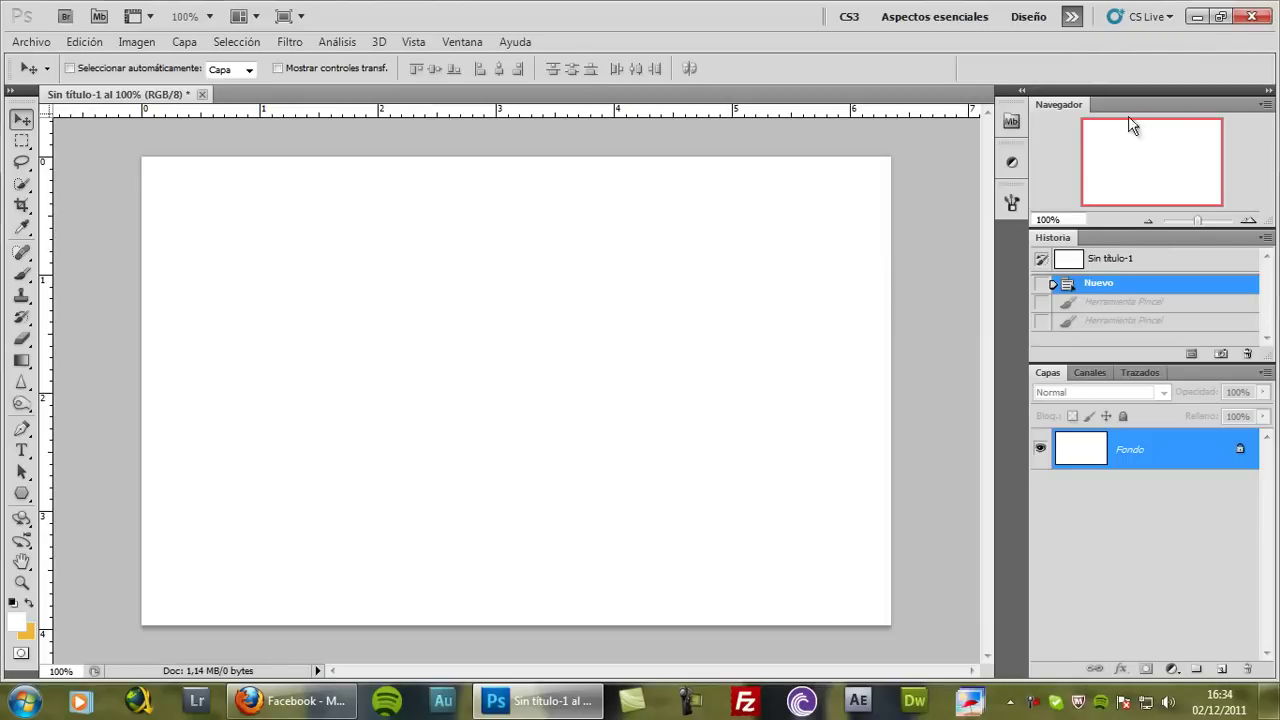
# - Save a new workspace named after the user, including keyboard shortcuts and menus
pyautogui.click(1072, 18)
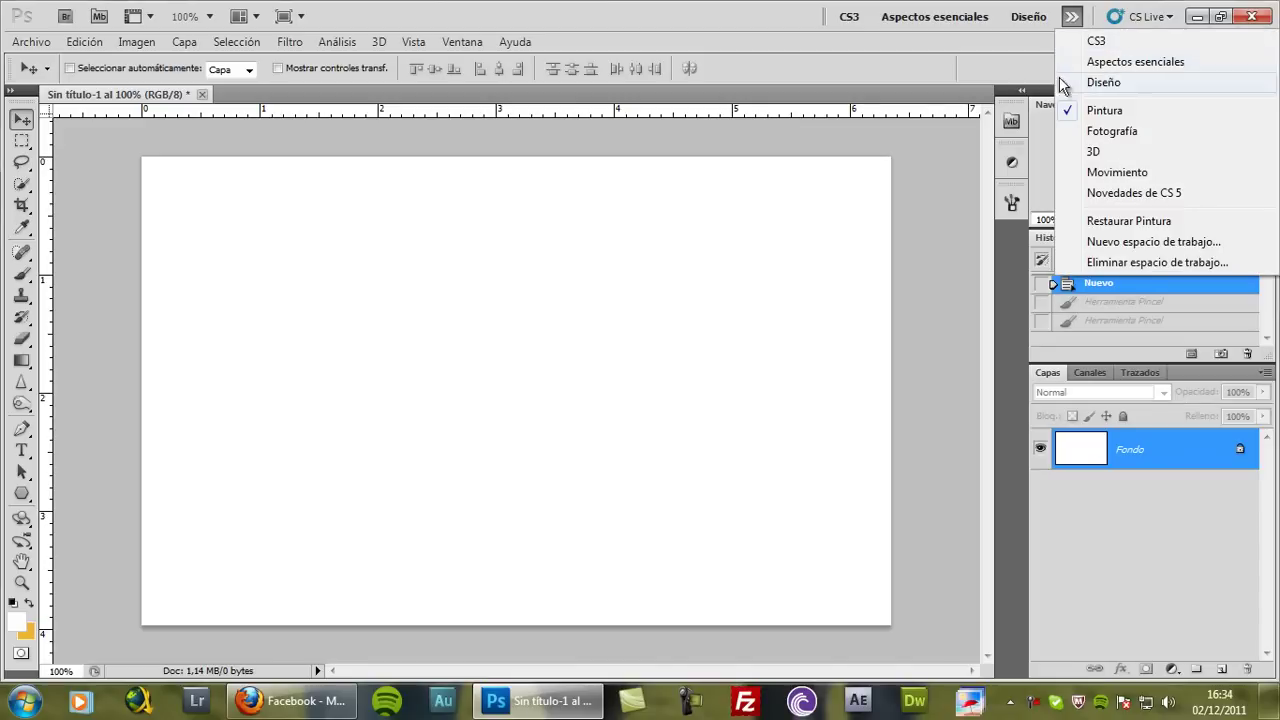
pyautogui.click(1160, 242)
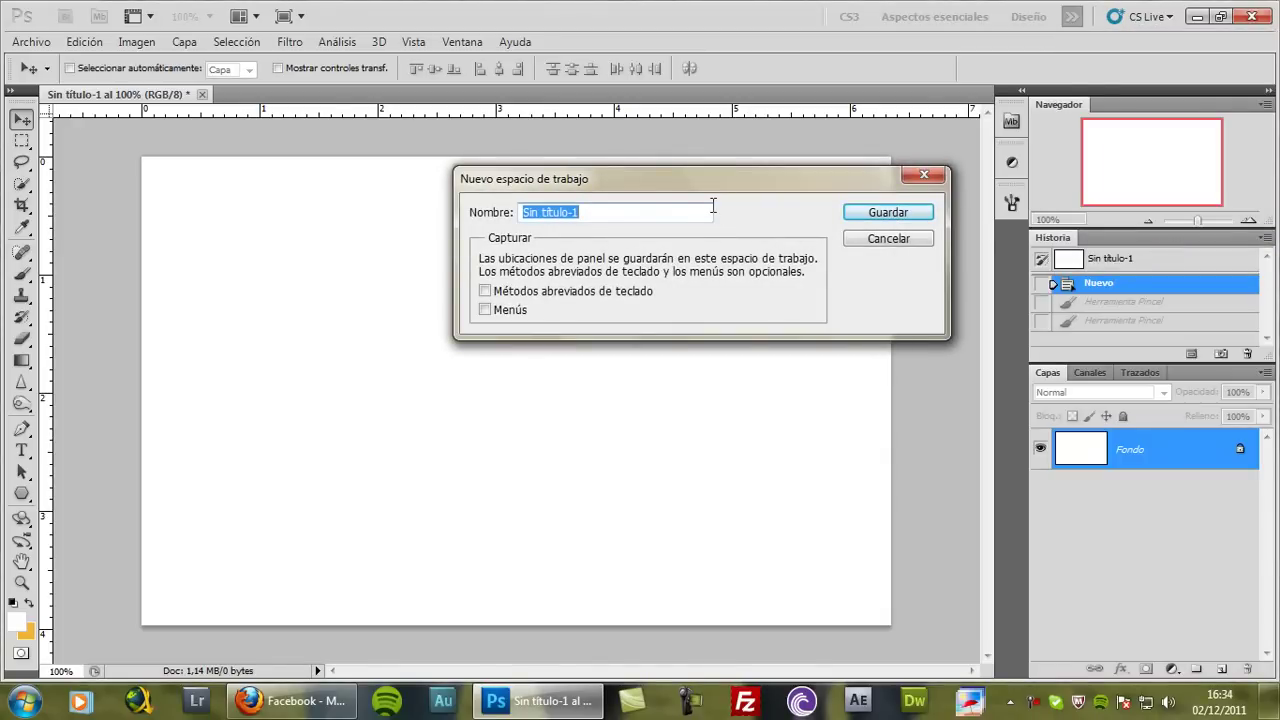
pyautogui.write('And')
pyautogui.press('BackSpace')
pyautogui.click(485, 310)
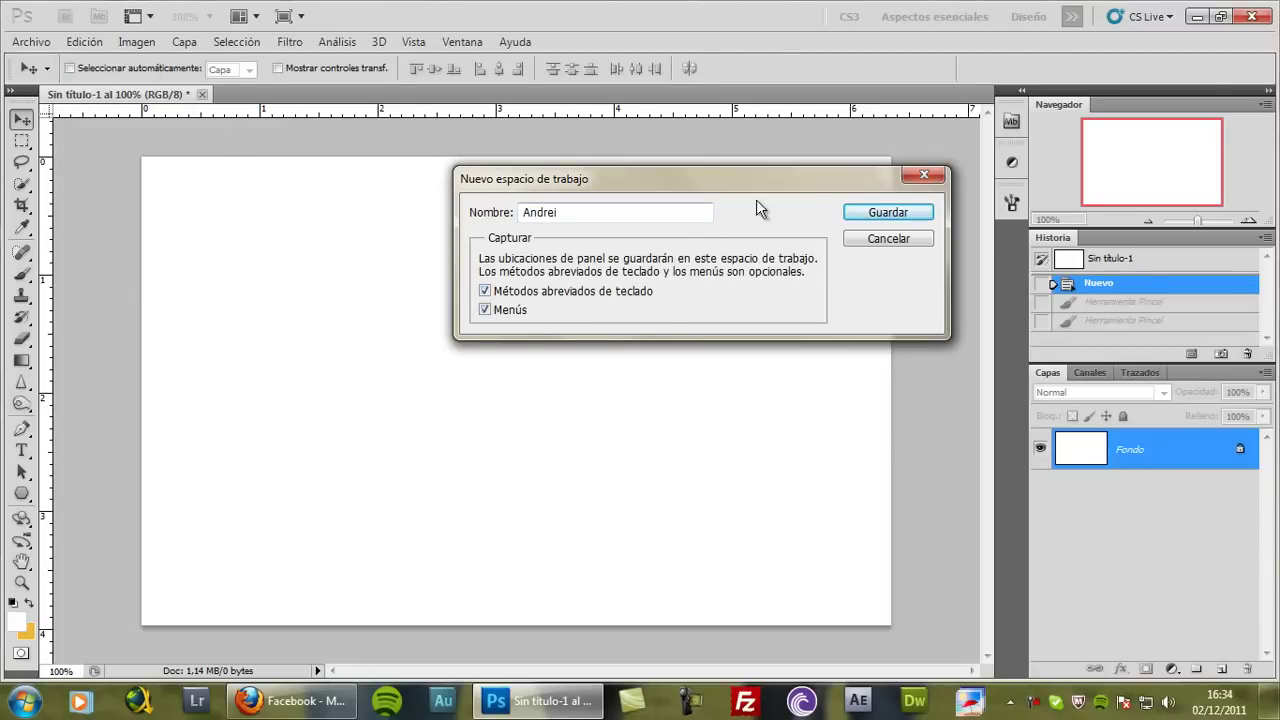
pyautogui.click(888, 212)
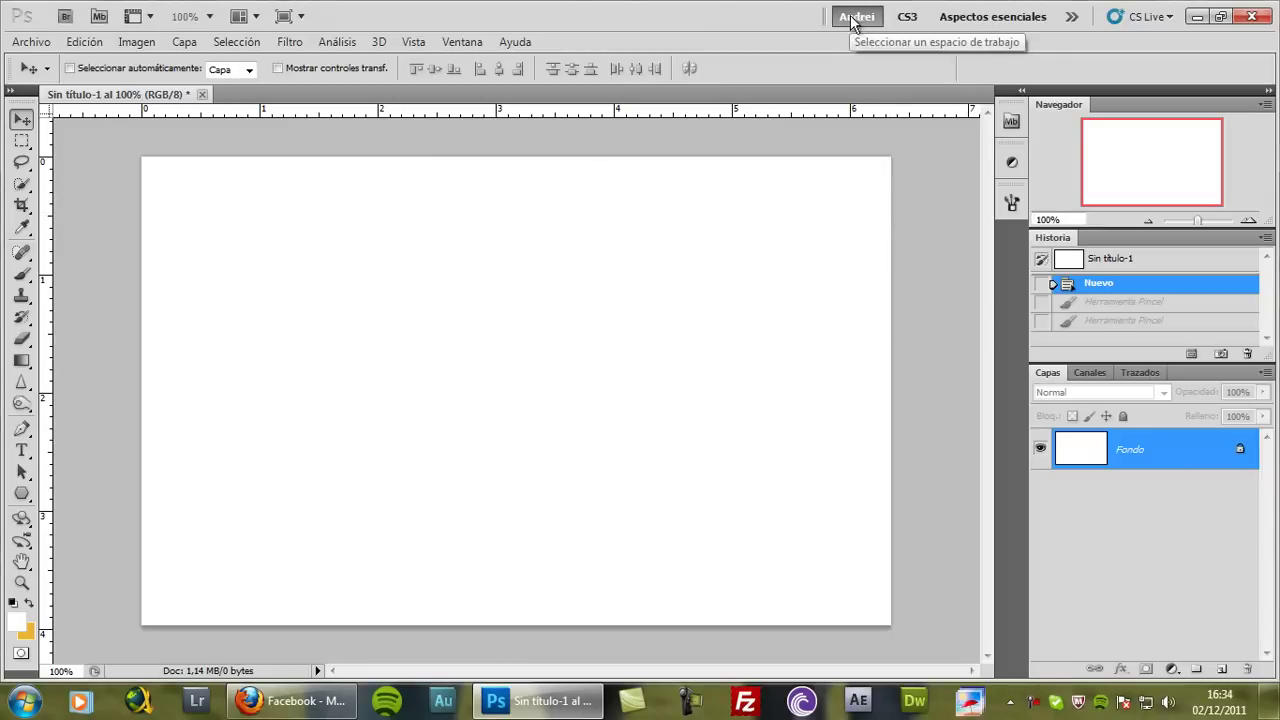
pyautogui.click(1068, 16)
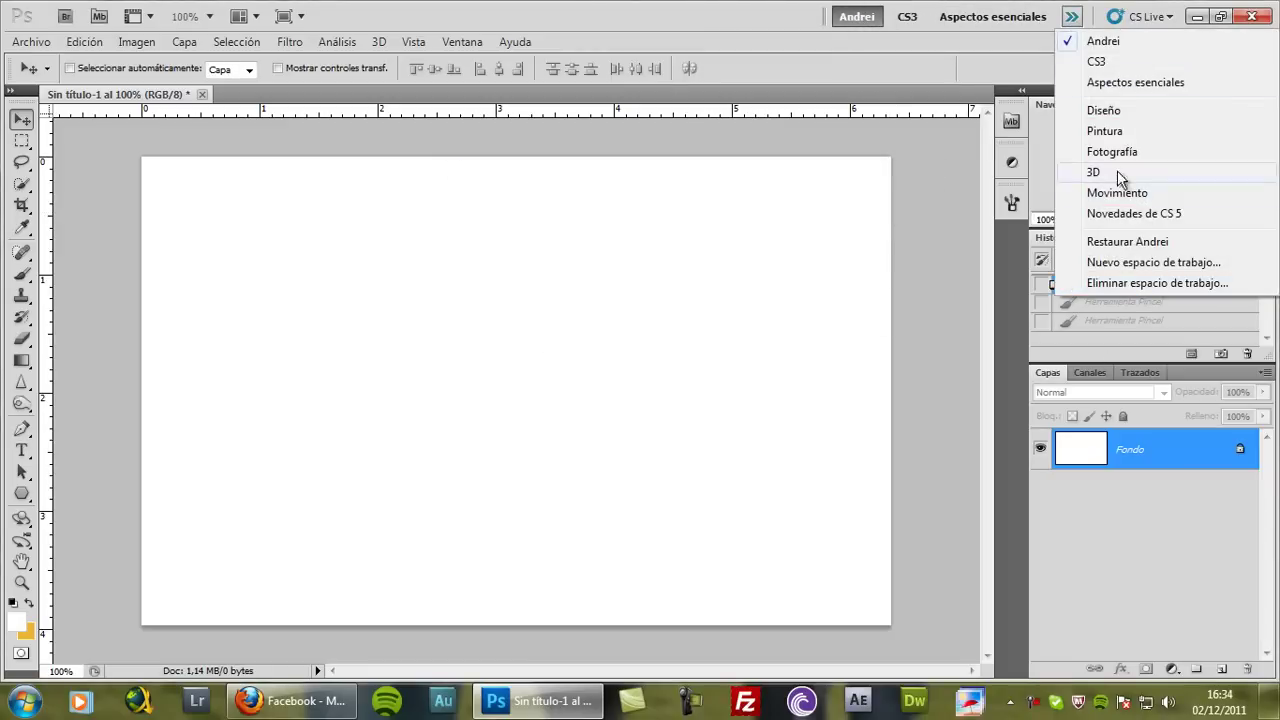
pyautogui.click(1113, 62)
pyautogui.click(1071, 16)
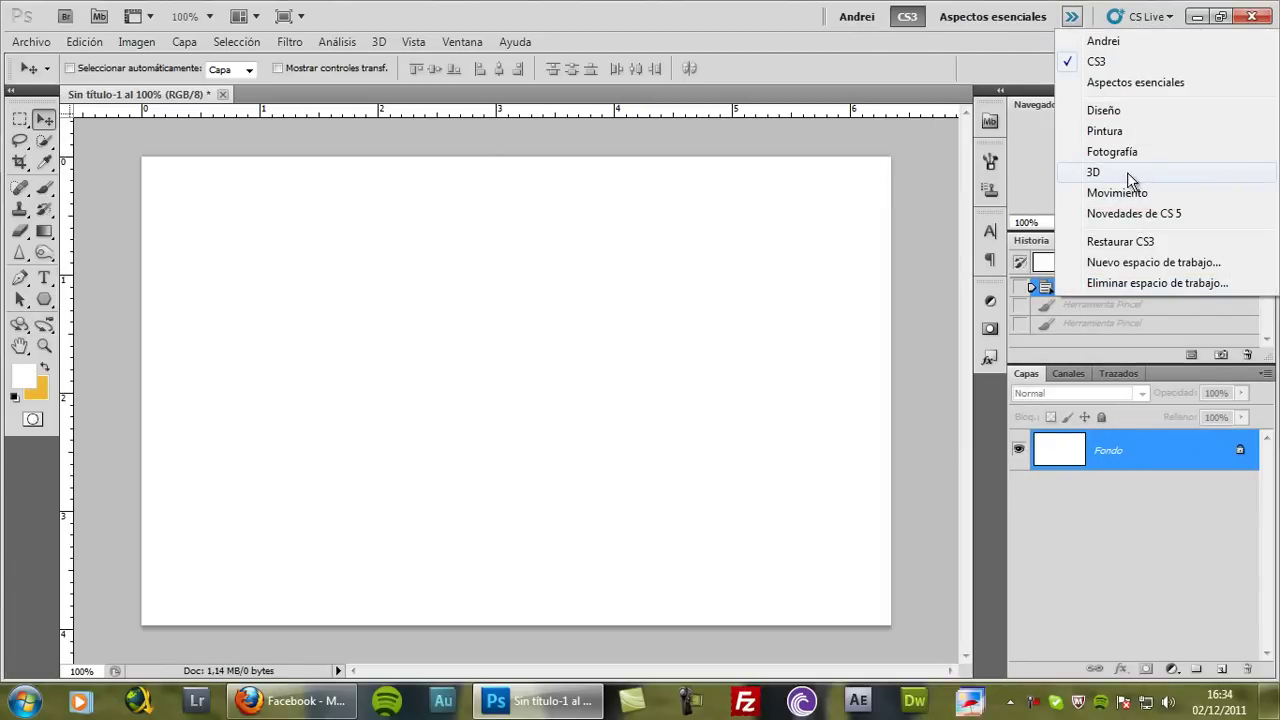
pyautogui.click(1115, 79)
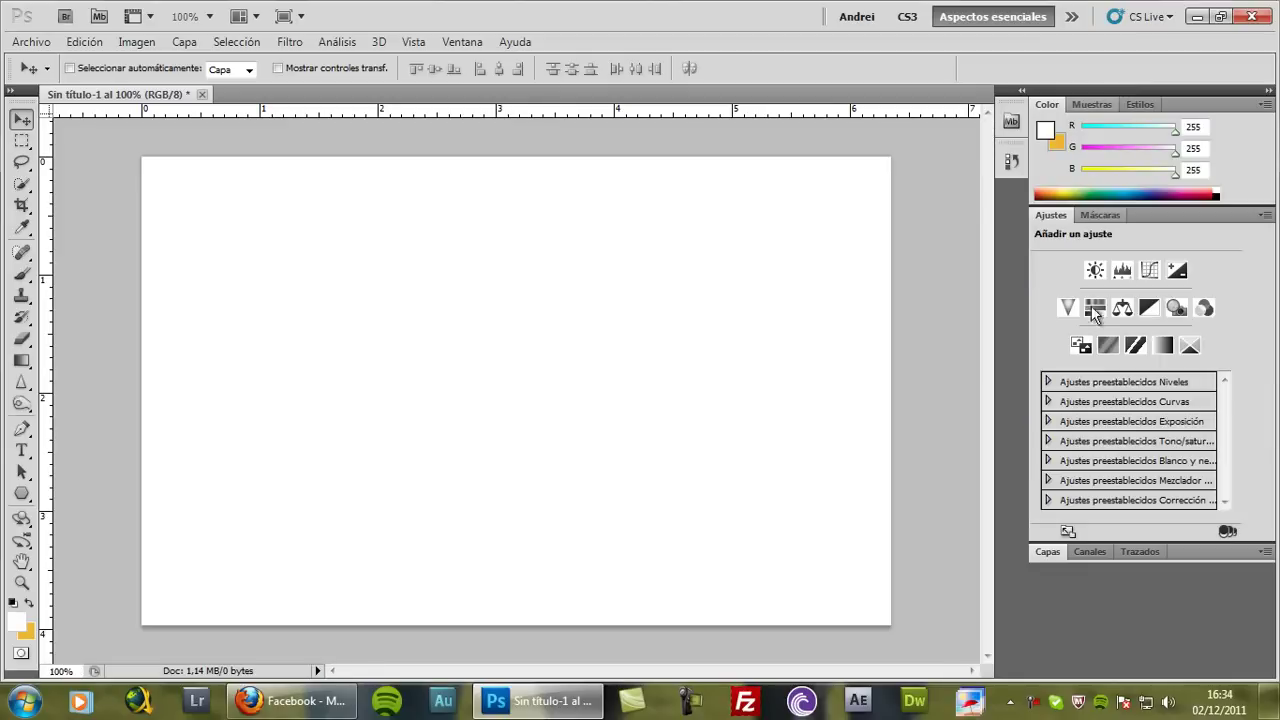
pyautogui.click(856, 18)
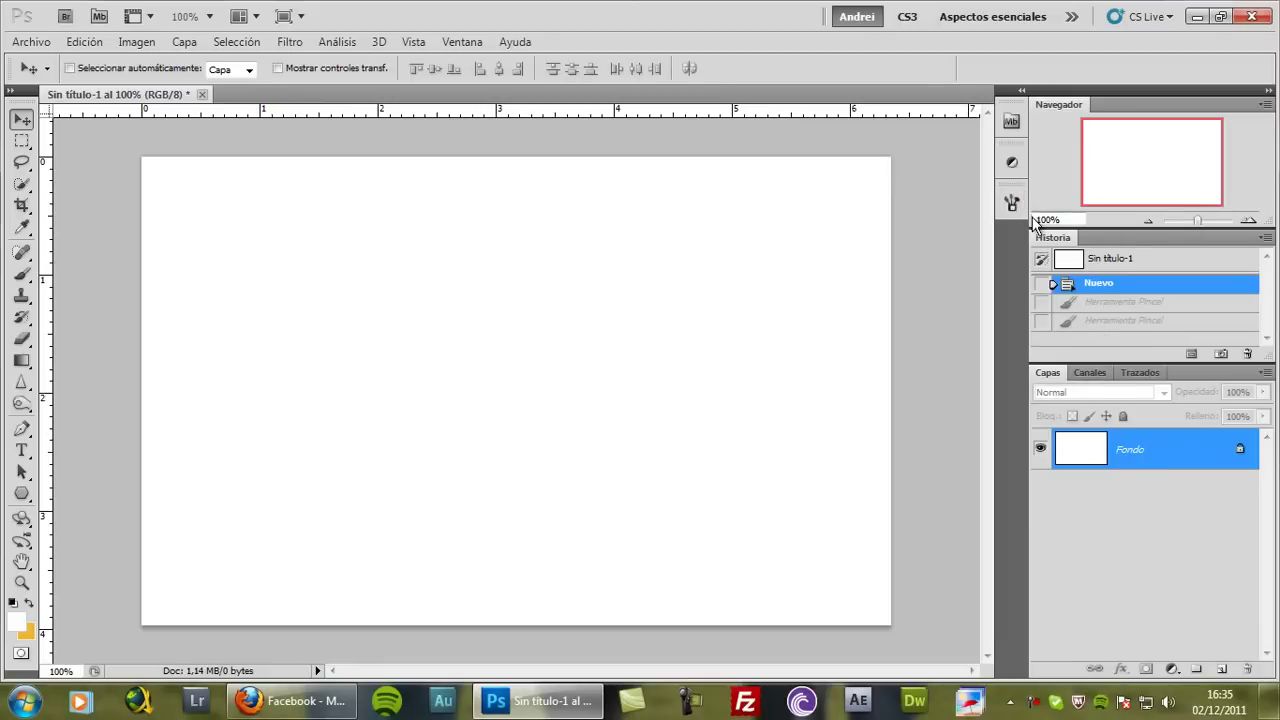
pyautogui.moveTo(1012, 202); pyautogui.dragTo(616, 205)
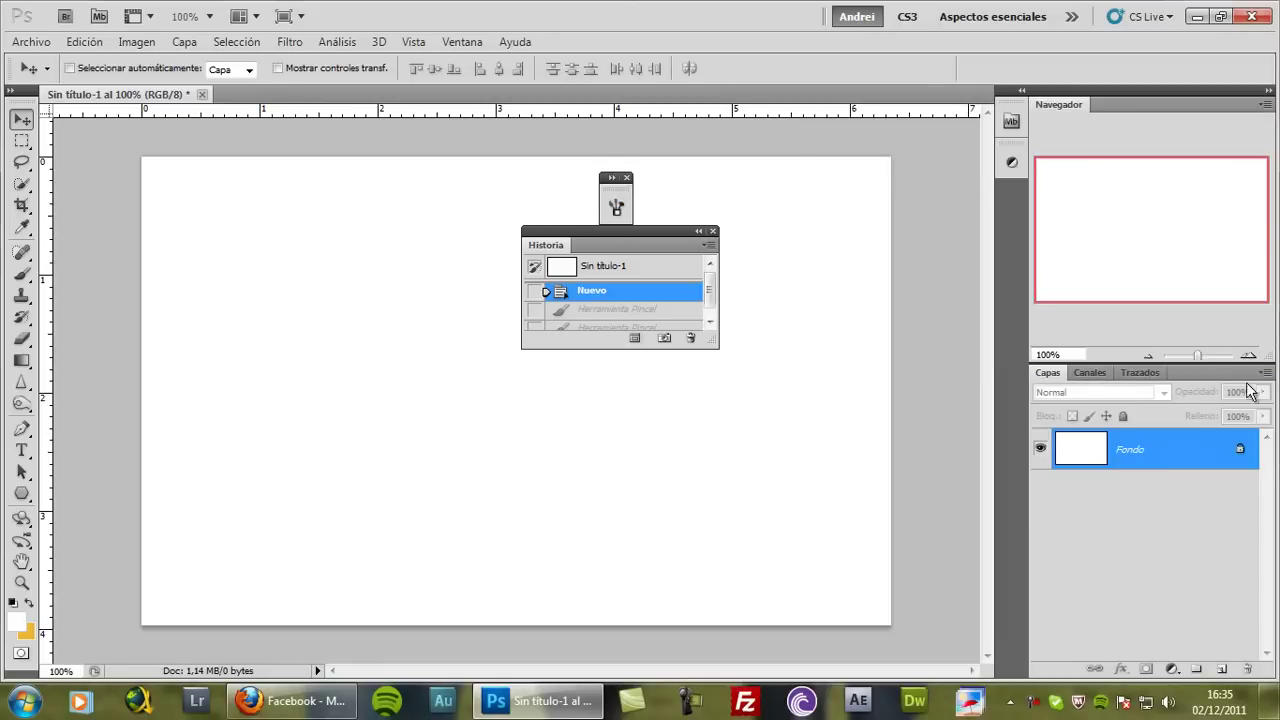
pyautogui.moveTo(1210, 372)
pyautogui.mouseDown()
pyautogui.moveTo(700, 350)
pyautogui.moveTo(1023, 368)
pyautogui.mouseUp()
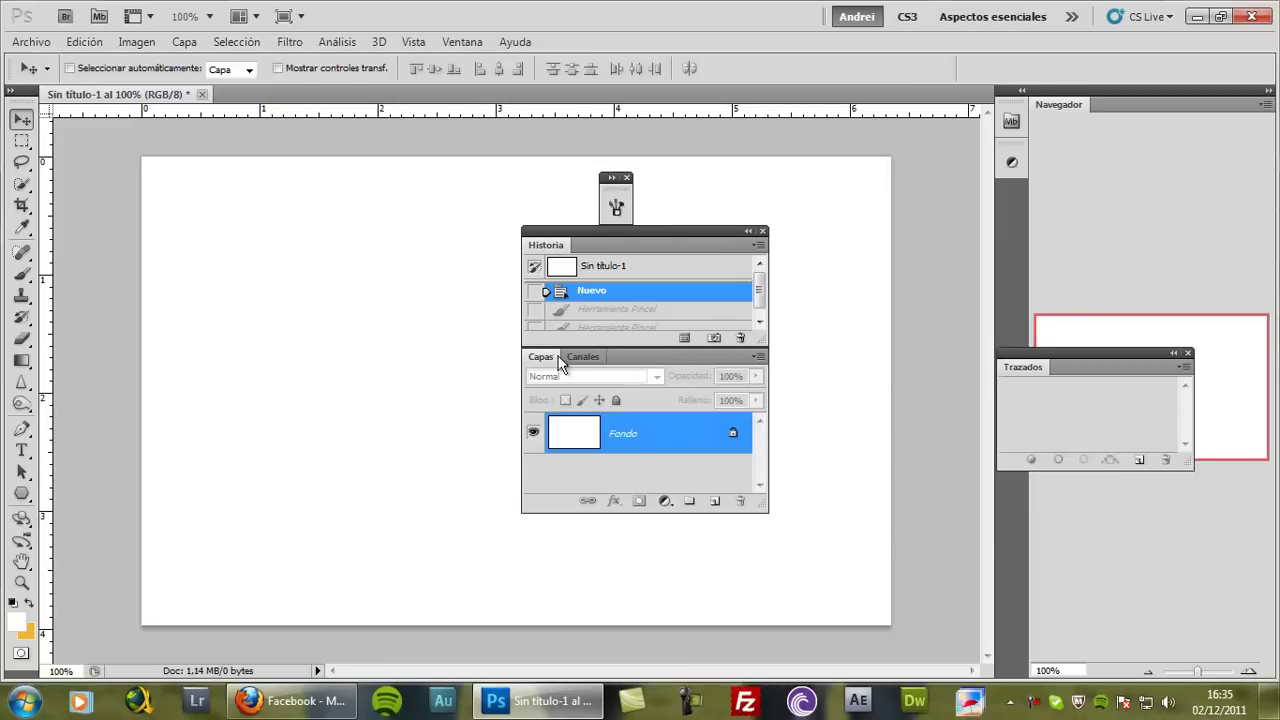
pyautogui.moveTo(560, 358); pyautogui.dragTo(375, 331)
pyautogui.moveTo(731, 223); pyautogui.dragTo(950, 180)
pyautogui.moveTo(1108, 106); pyautogui.dragTo(583, 214)
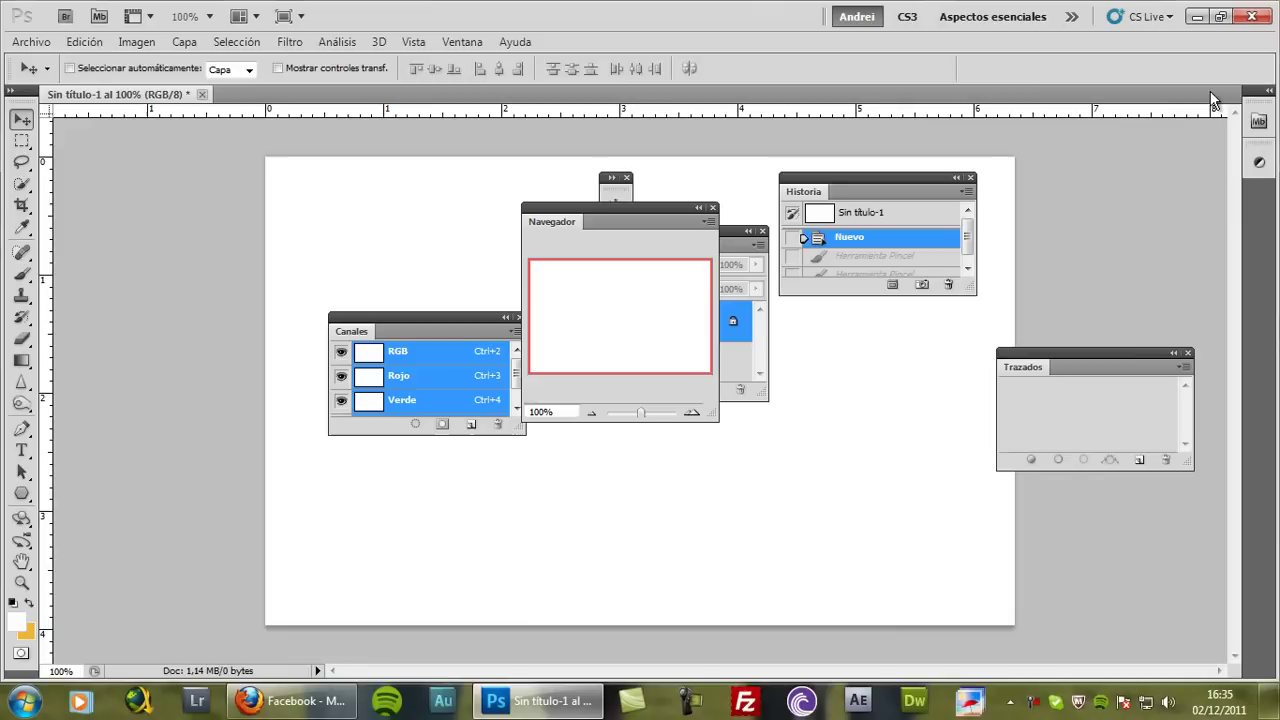
pyautogui.click(1072, 17)
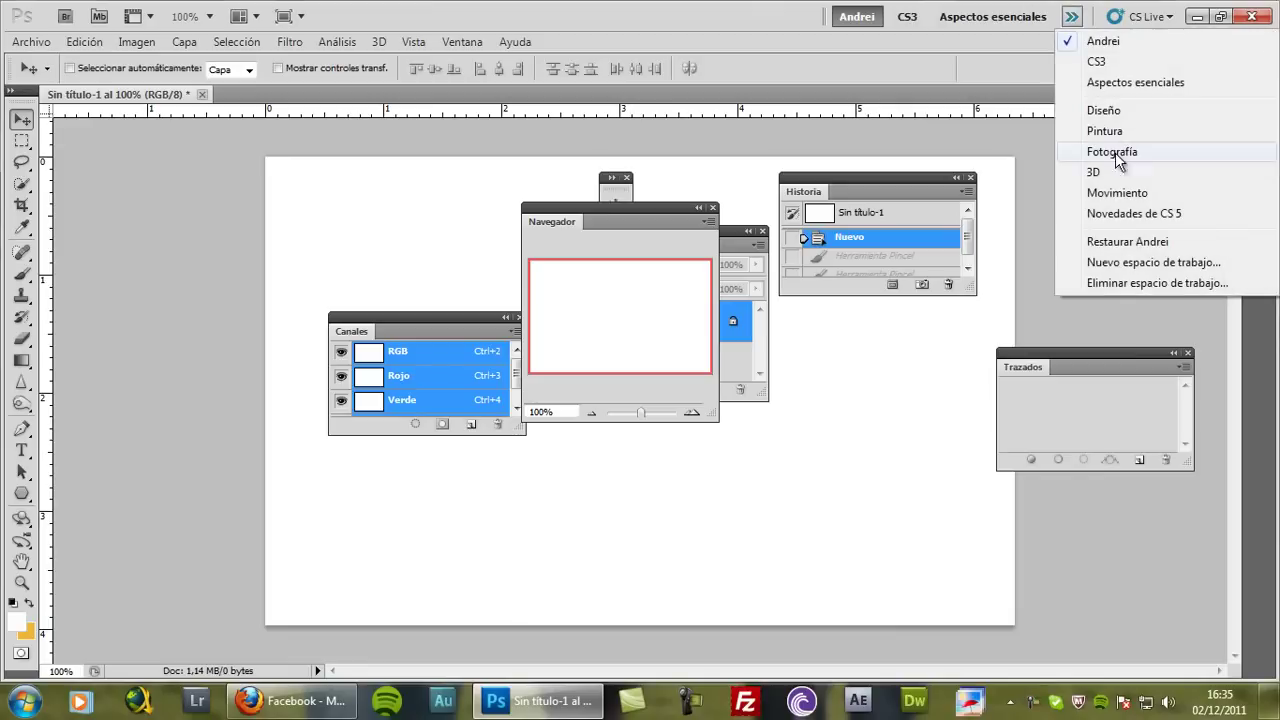
pyautogui.click(1141, 245)
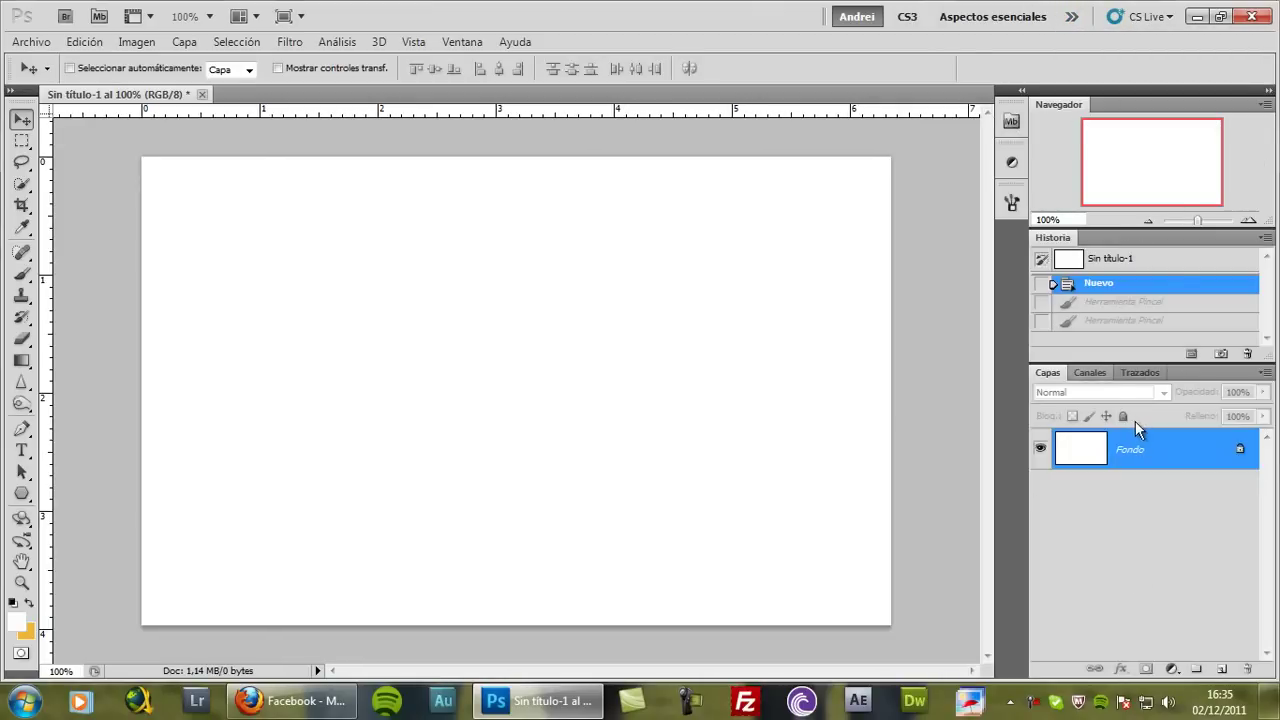